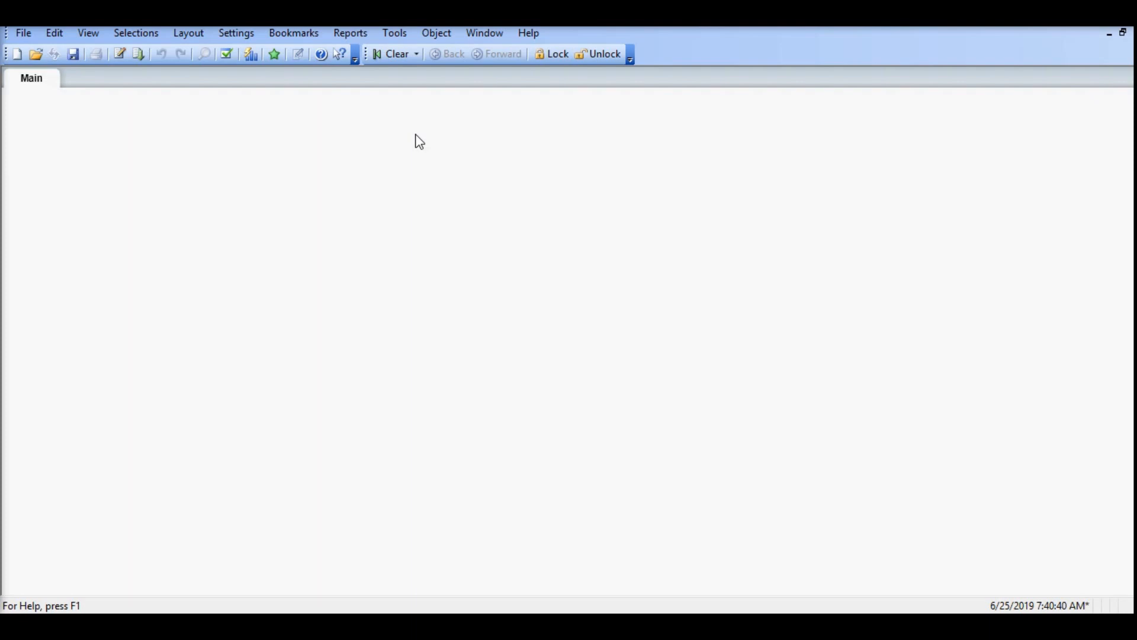
Step: Generate a load script for train.csv from the Housing_Price_Qlikview folder, using comma delimiters and embedded labels
{"action": "left_click", "coordinate": [120, 56]}
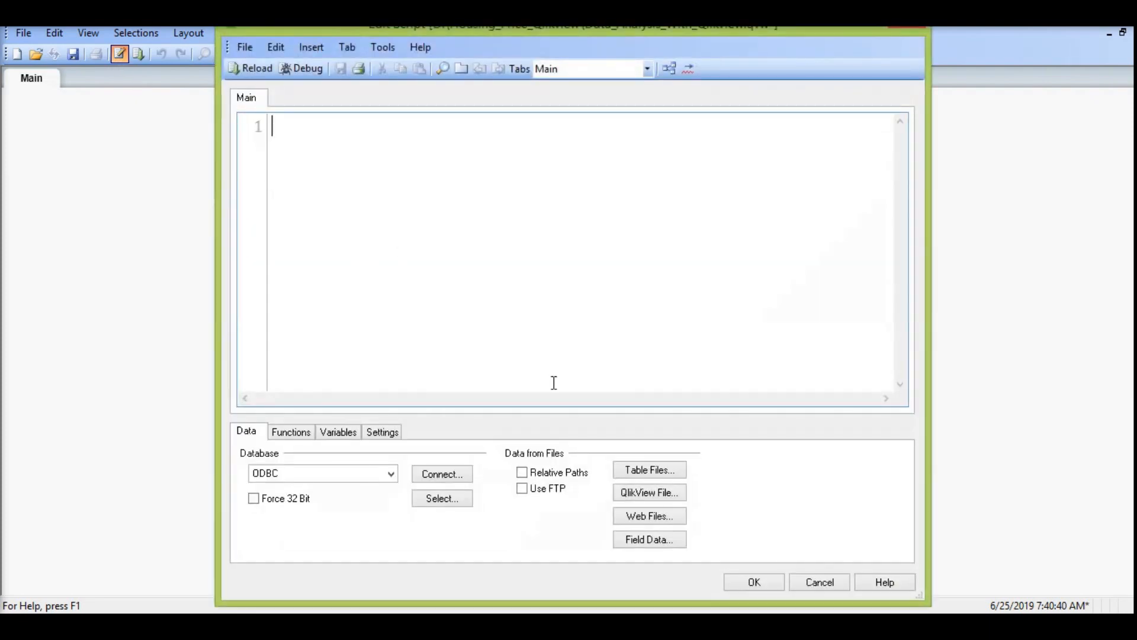
{"action": "left_click", "coordinate": [638, 472]}
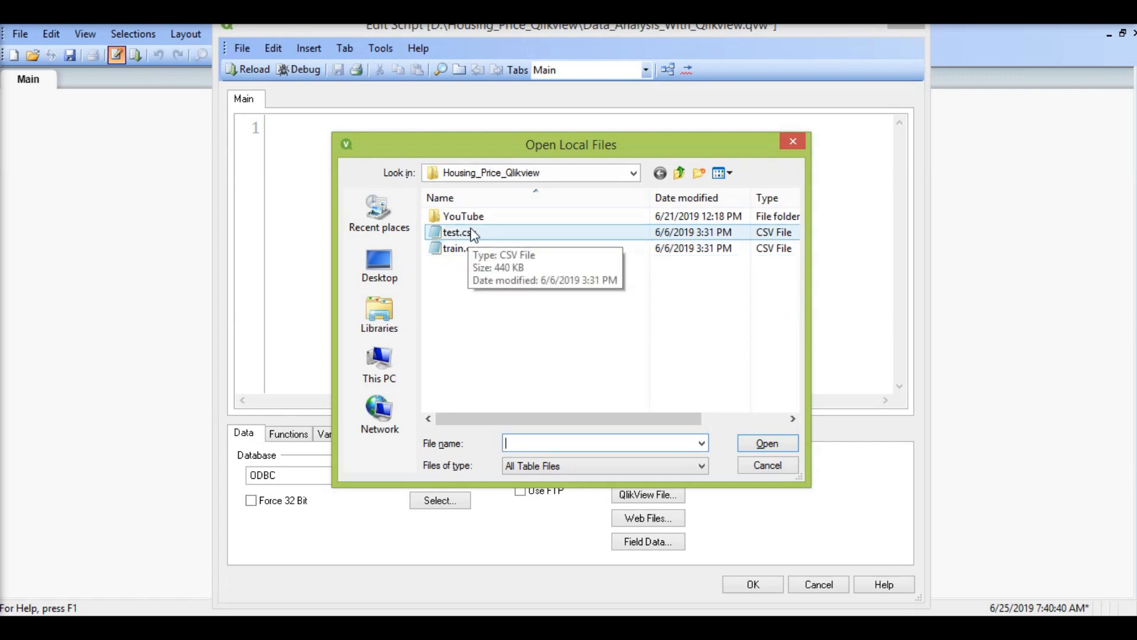
{"action": "left_click", "coordinate": [481, 249]}
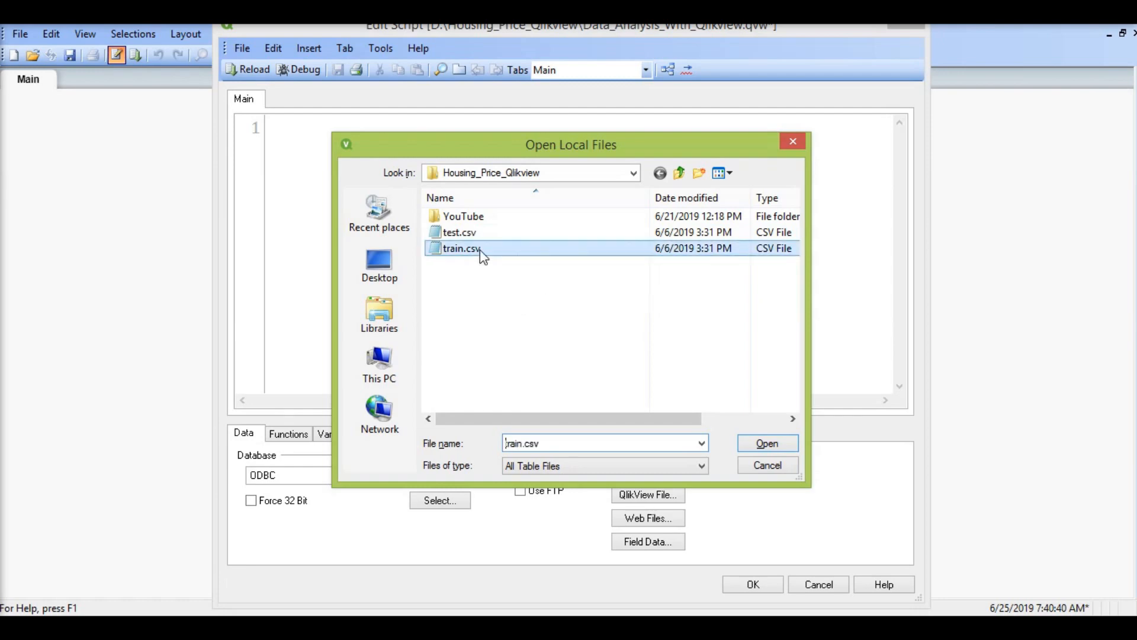
{"action": "left_click", "coordinate": [756, 445]}
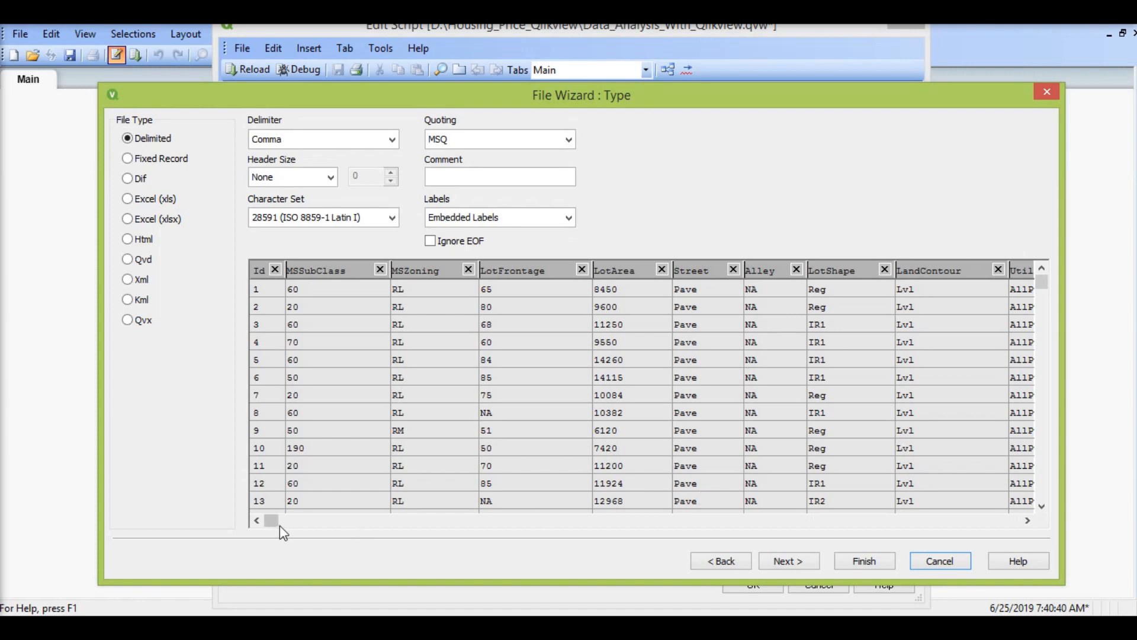
{"action": "left_click_drag", "start_coordinate": [273, 524], "coordinate": [980, 560]}
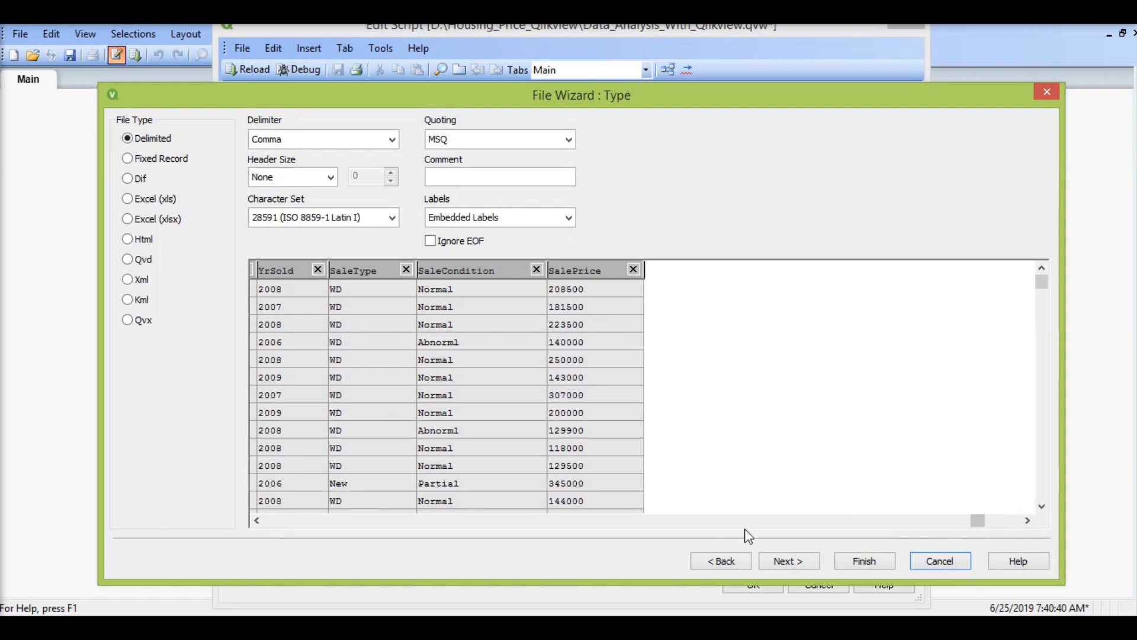
{"action": "left_click", "coordinate": [850, 559]}
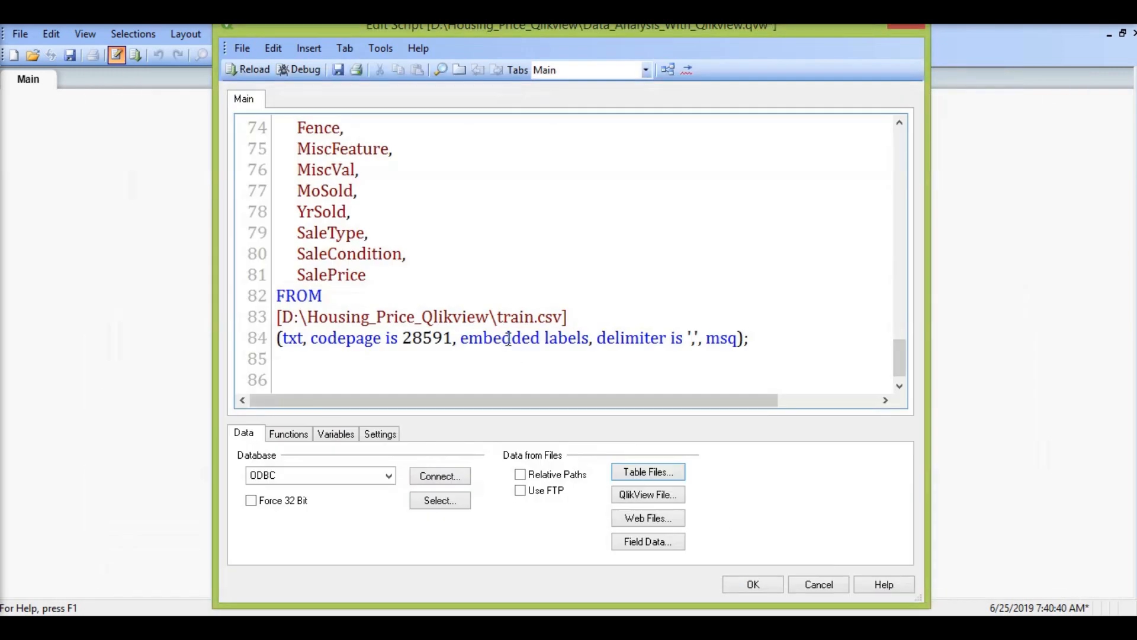
Step: Name the loaded table by adding the label Train_Data: above the LOAD statement in the script
{"action": "scroll", "coordinate": [539, 325], "scroll_direction": "up", "scroll_amount": 20}
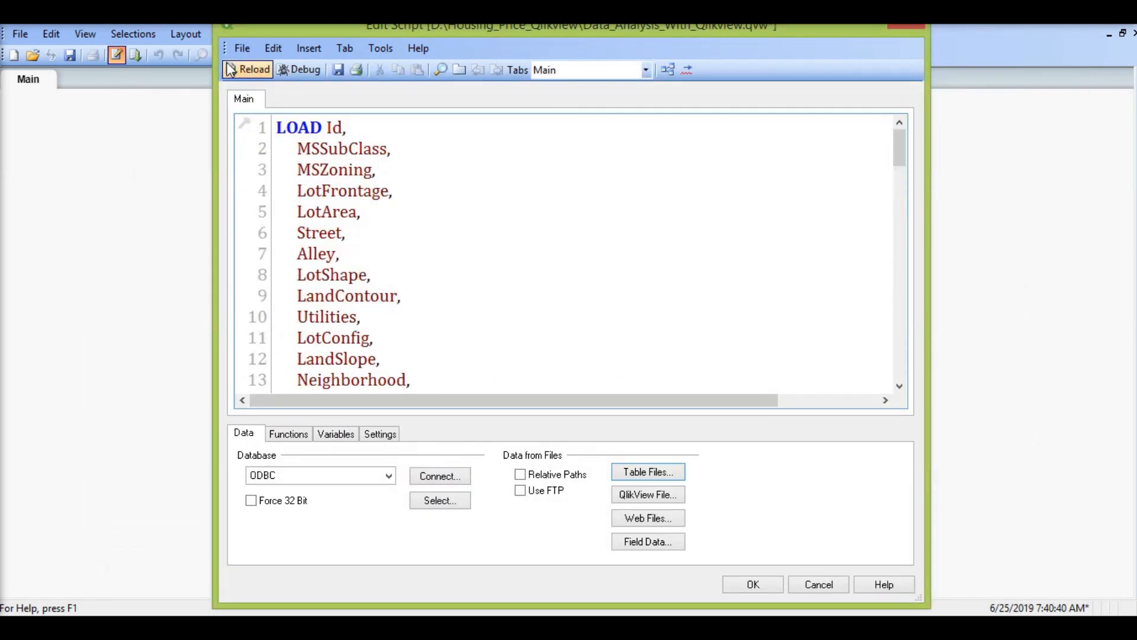
{"action": "key", "text": "Return"}
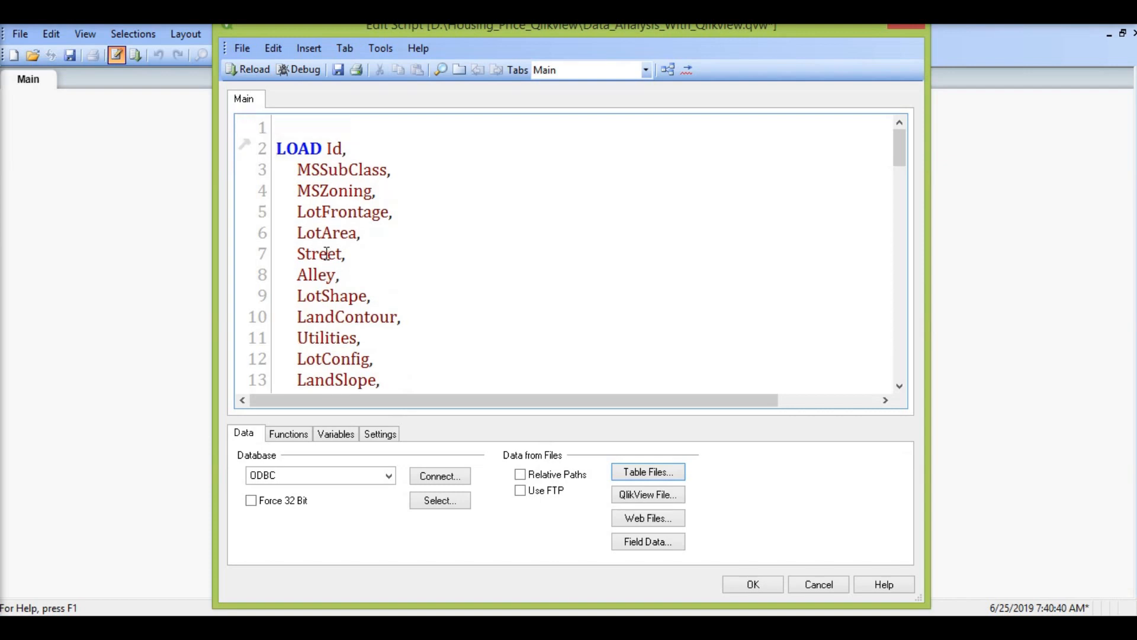
{"action": "key", "text": "Up"}
{"action": "type", "text": "Train_"}
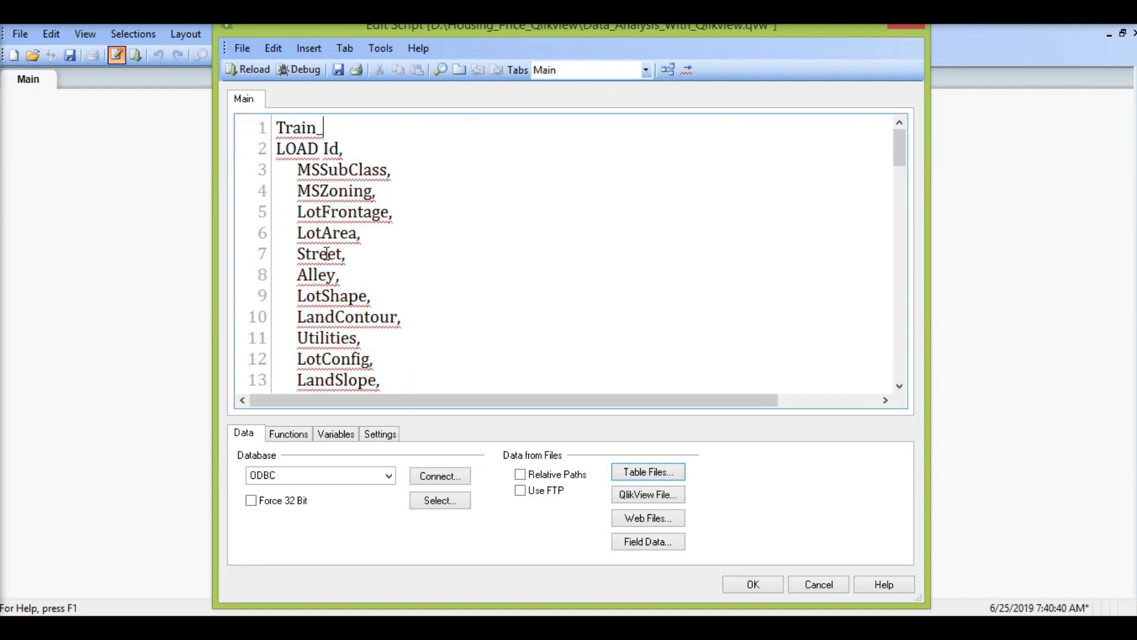
{"action": "type", "text": "Data:"}
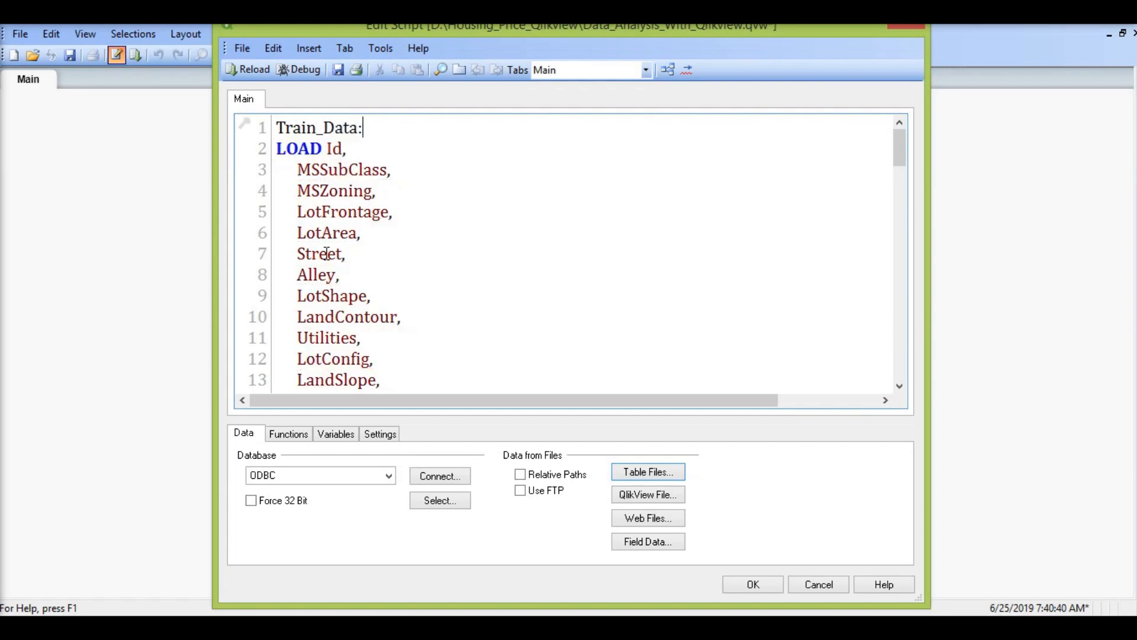
Step: Reload the script, close the execution progress and accept the sheet properties without adding any fields
{"action": "left_click", "coordinate": [247, 70]}
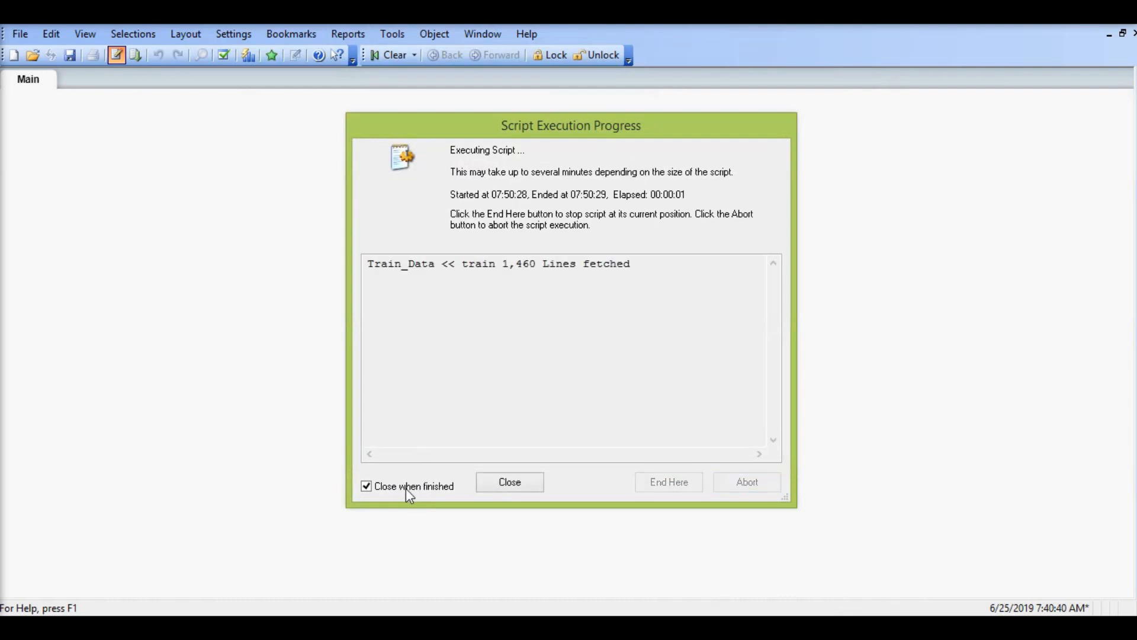
{"action": "left_click", "coordinate": [406, 488]}
{"action": "left_click", "coordinate": [510, 482]}
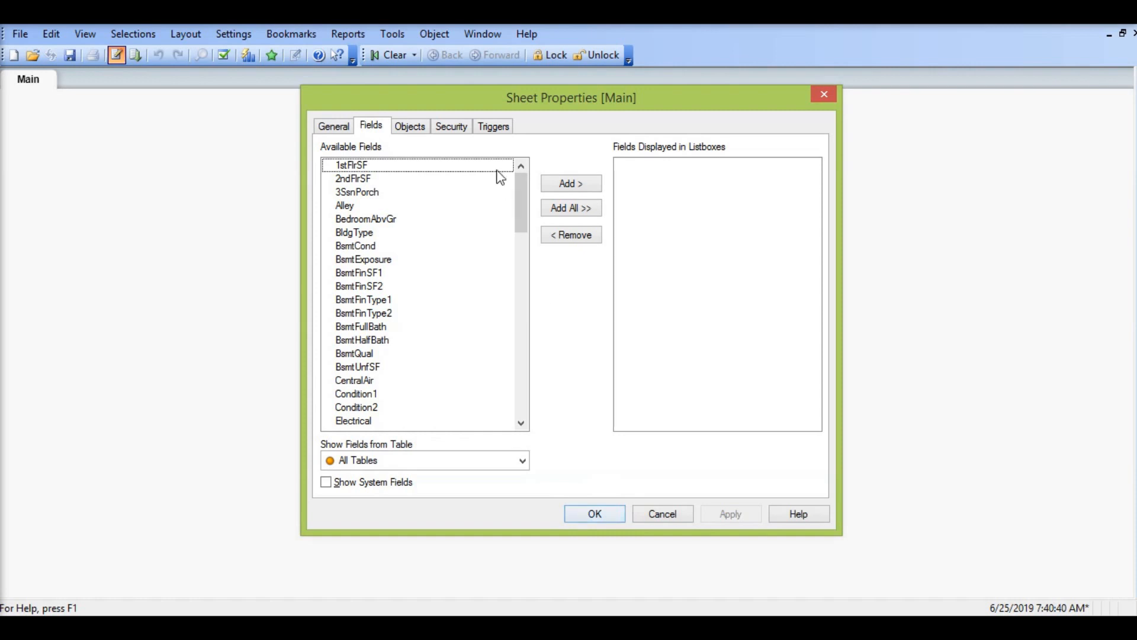
{"action": "left_click", "coordinate": [586, 514]}
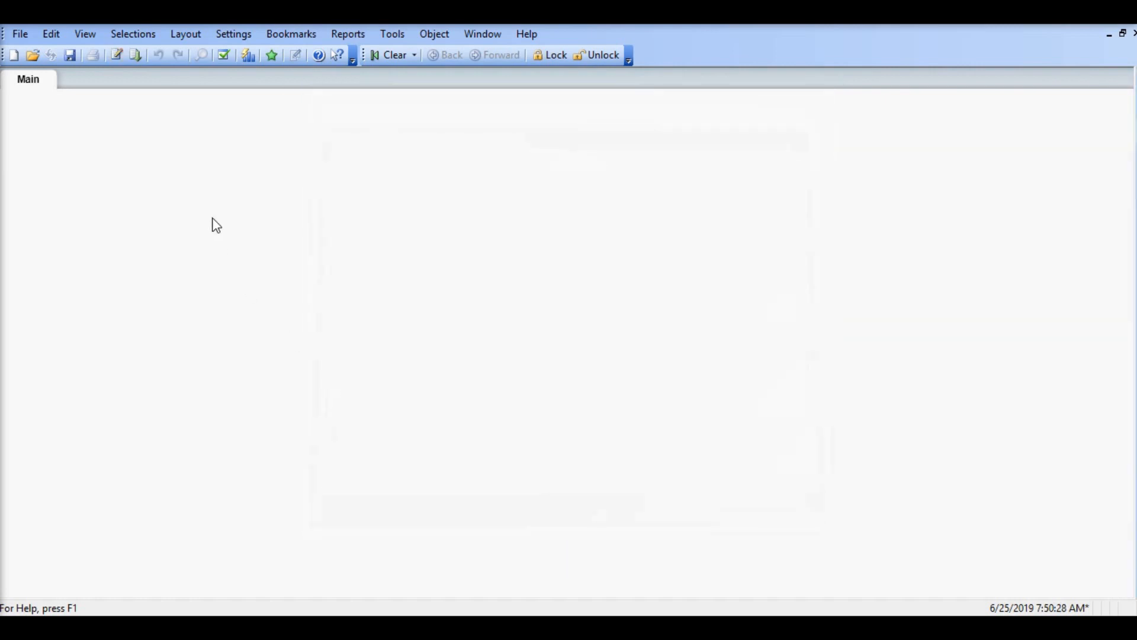
Step: Show the system fields and add $Field, $FieldNo, $Fields, $Info, $Rows and $Table as list boxes on the Main sheet
{"action": "right_click", "coordinate": [214, 224]}
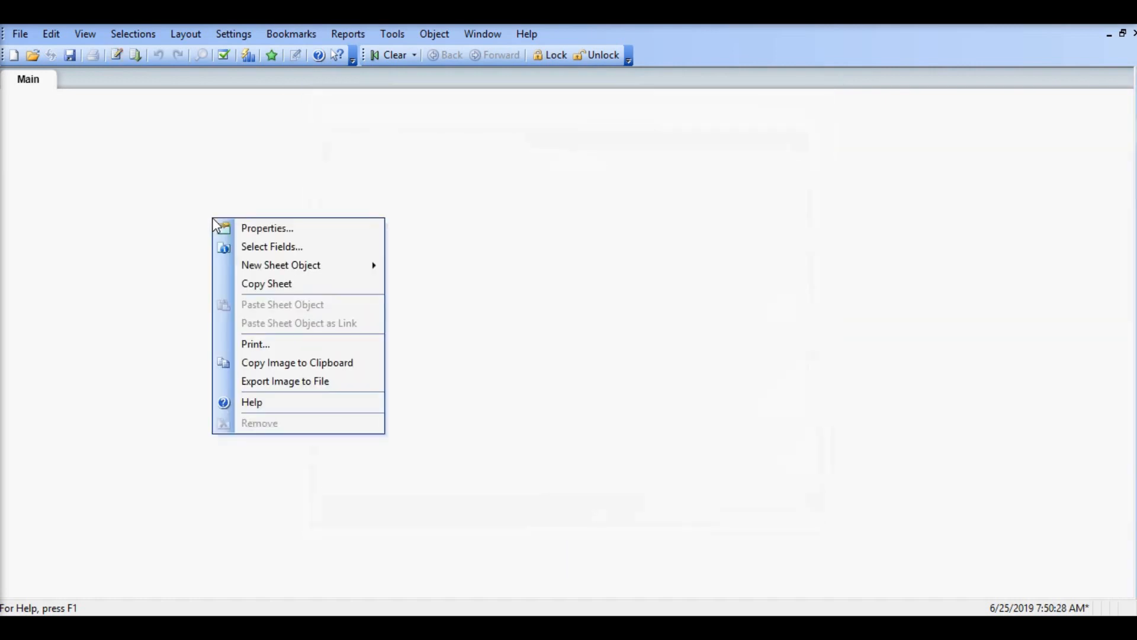
{"action": "left_click", "coordinate": [255, 246]}
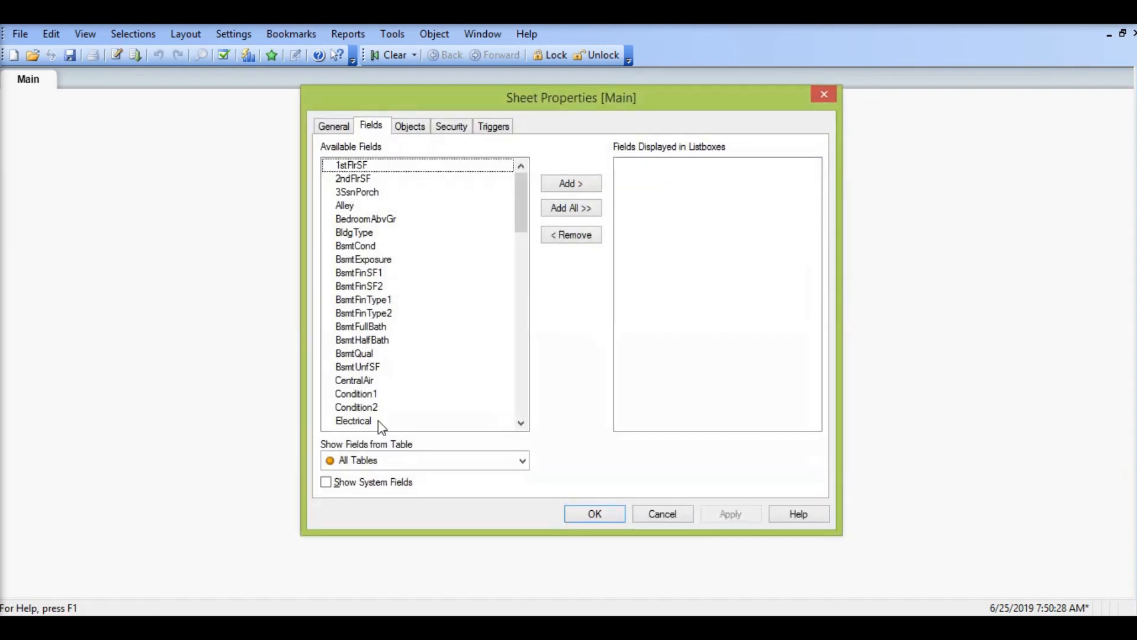
{"action": "left_click", "coordinate": [377, 481]}
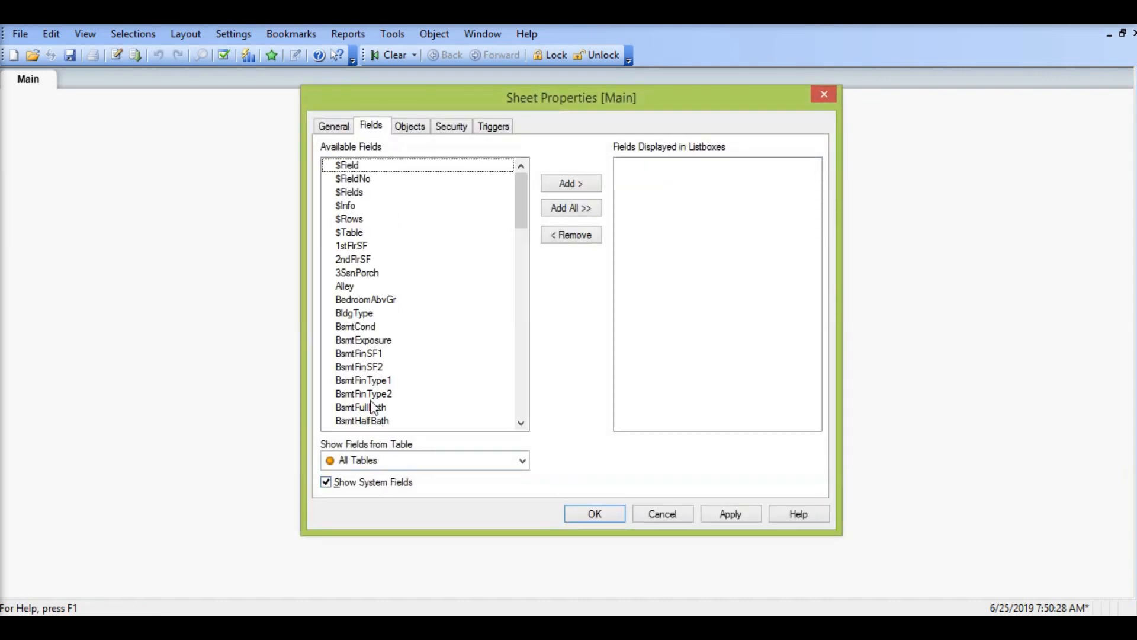
{"action": "double_click", "coordinate": [365, 180]}
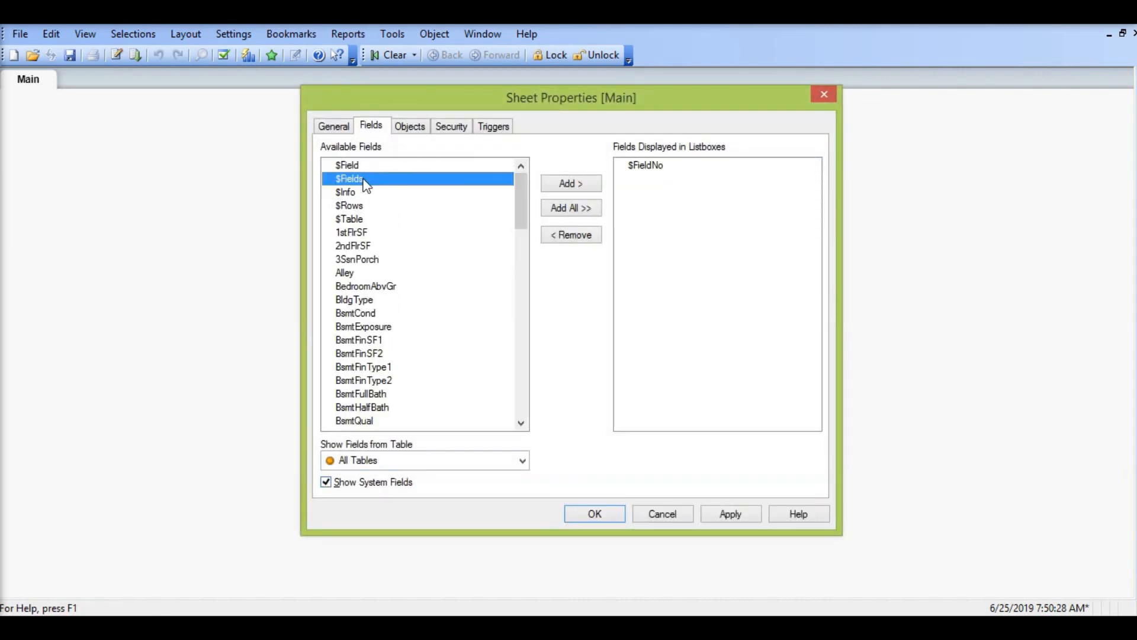
{"action": "double_click", "coordinate": [352, 188]}
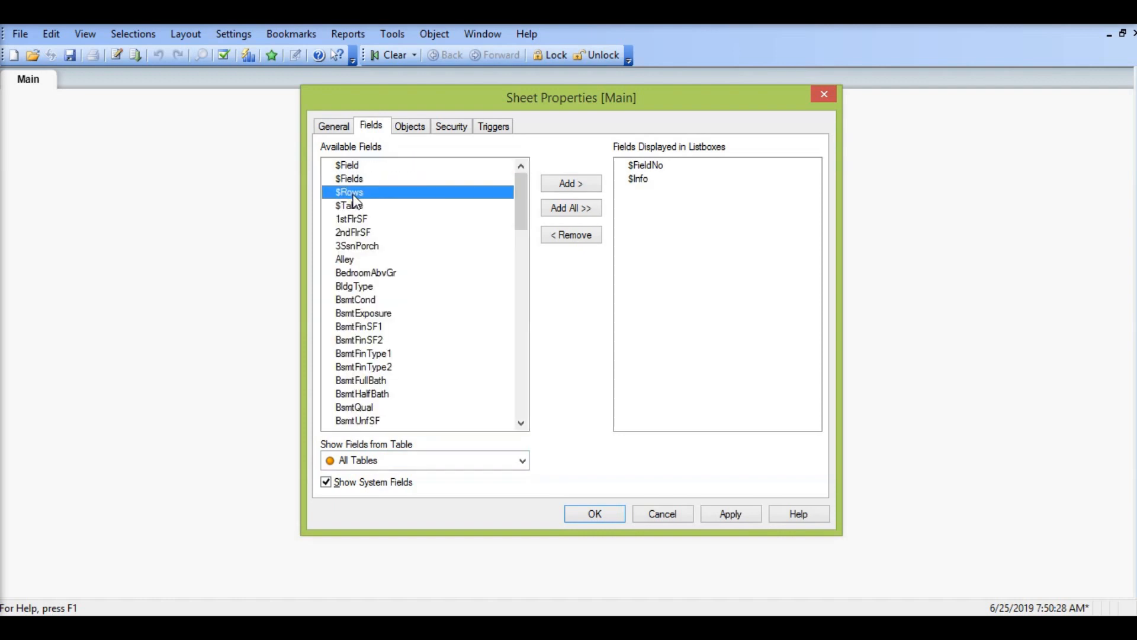
{"action": "double_click", "coordinate": [354, 194]}
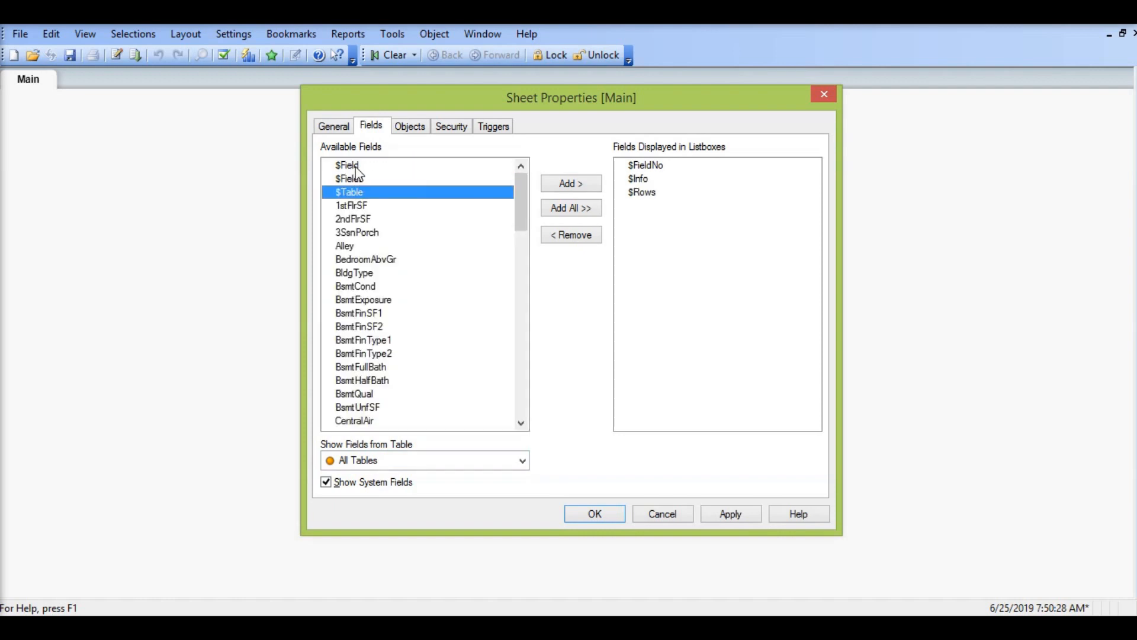
{"action": "double_click", "coordinate": [355, 166]}
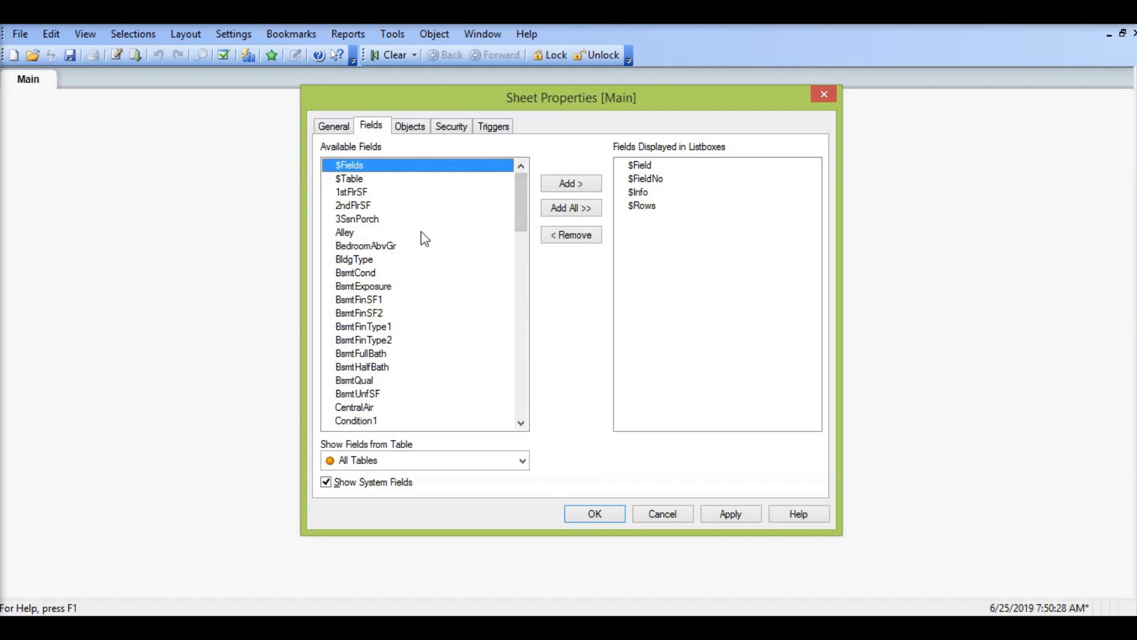
{"action": "double_click", "coordinate": [371, 167]}
{"action": "double_click", "coordinate": [369, 167]}
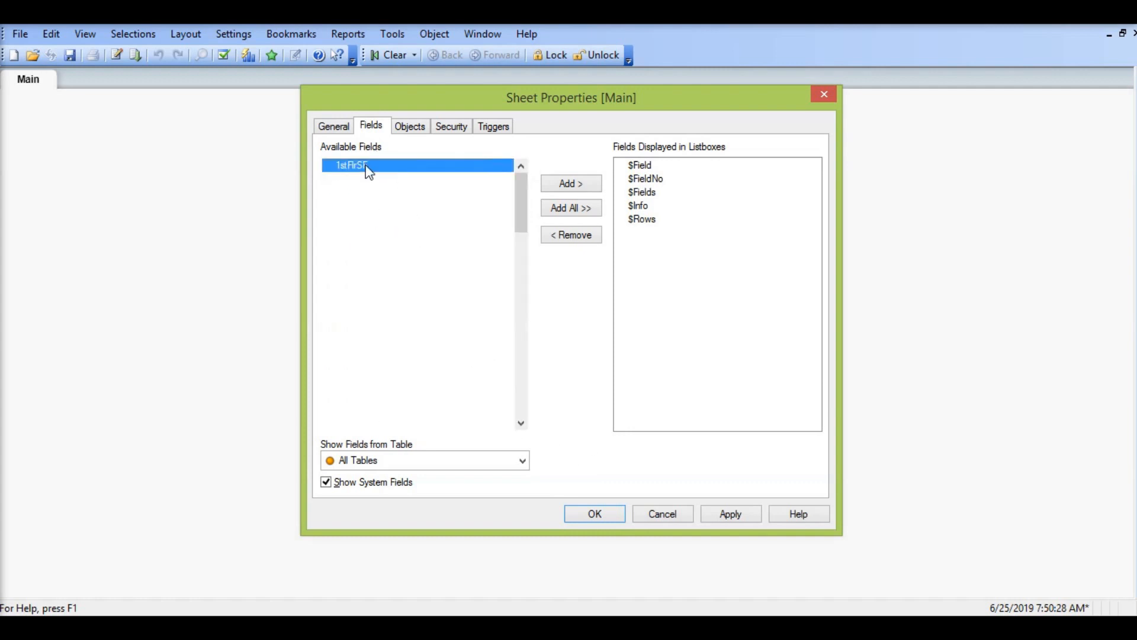
{"action": "left_click", "coordinate": [618, 520]}
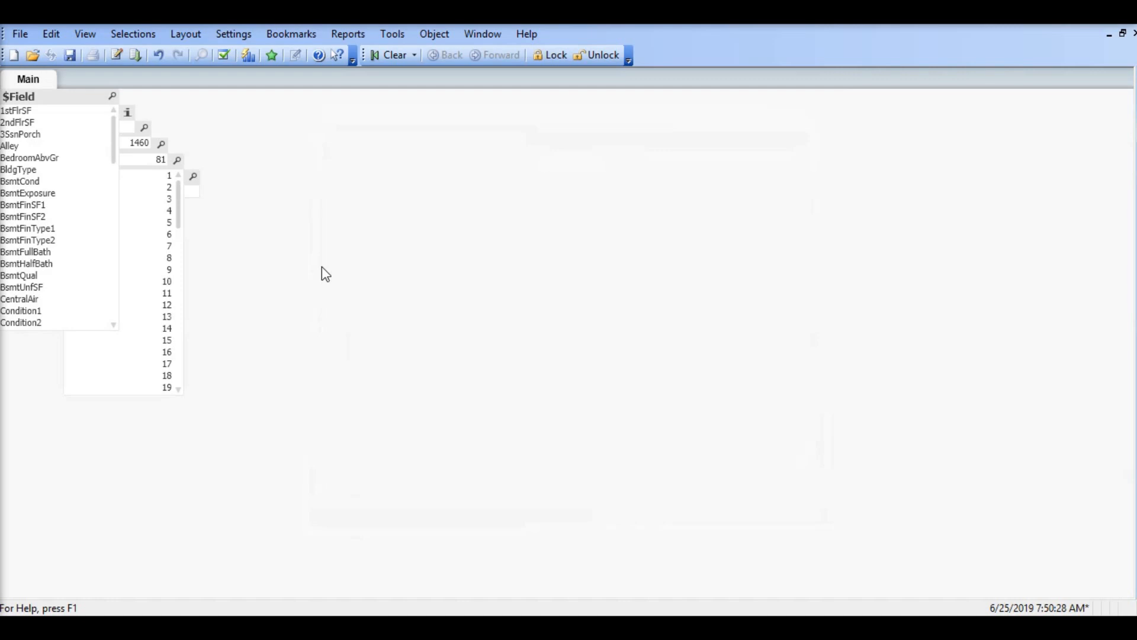
Step: Delete all the system-field list boxes from the Main sheet
{"action": "key", "text": "ctrl+a"}
{"action": "key", "text": "Delete"}
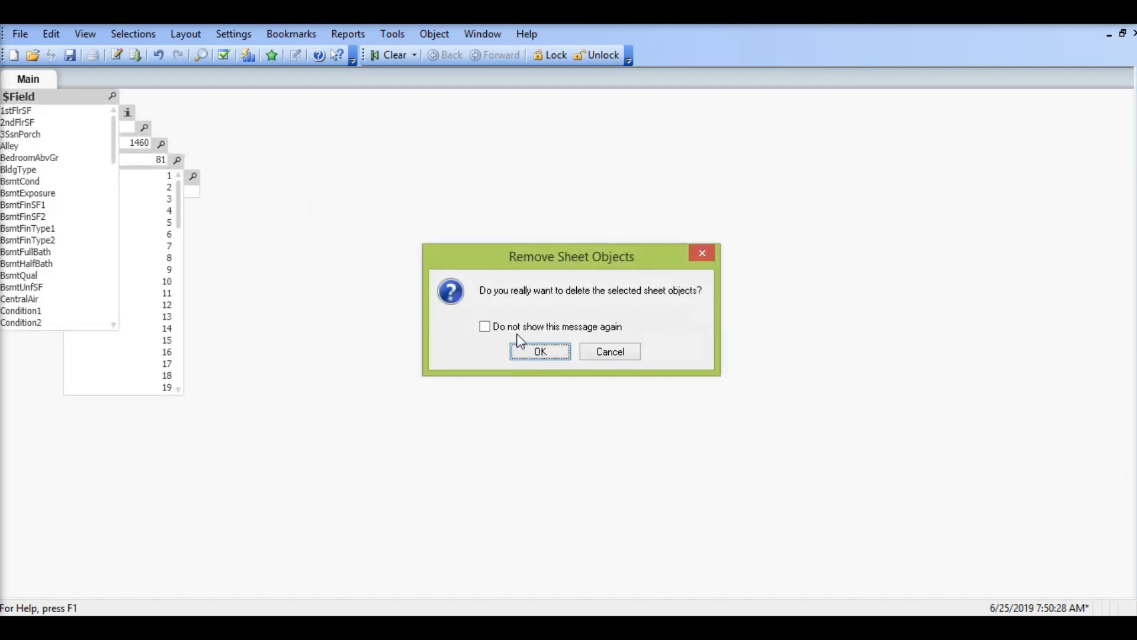
{"action": "left_click", "coordinate": [523, 349]}
Step: Create a table box on the Main sheet with the fields $Field, $FieldNo, $Fields, $Info, $Rows and $Table
{"action": "right_click", "coordinate": [372, 234]}
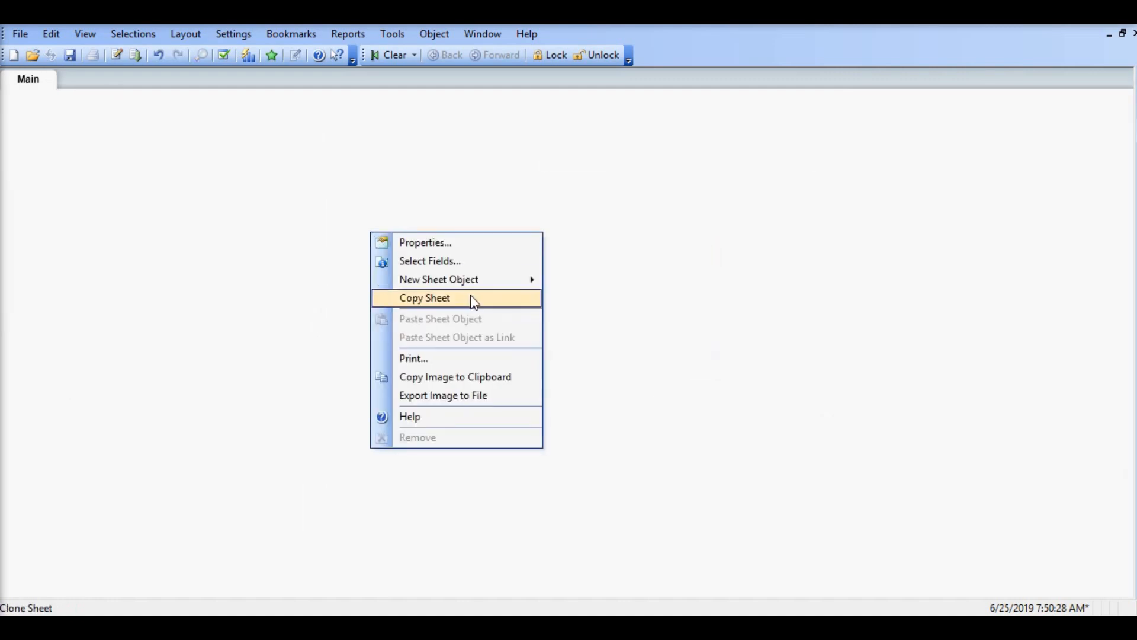
{"action": "mouse_move", "coordinate": [489, 279]}
{"action": "left_click", "coordinate": [637, 343]}
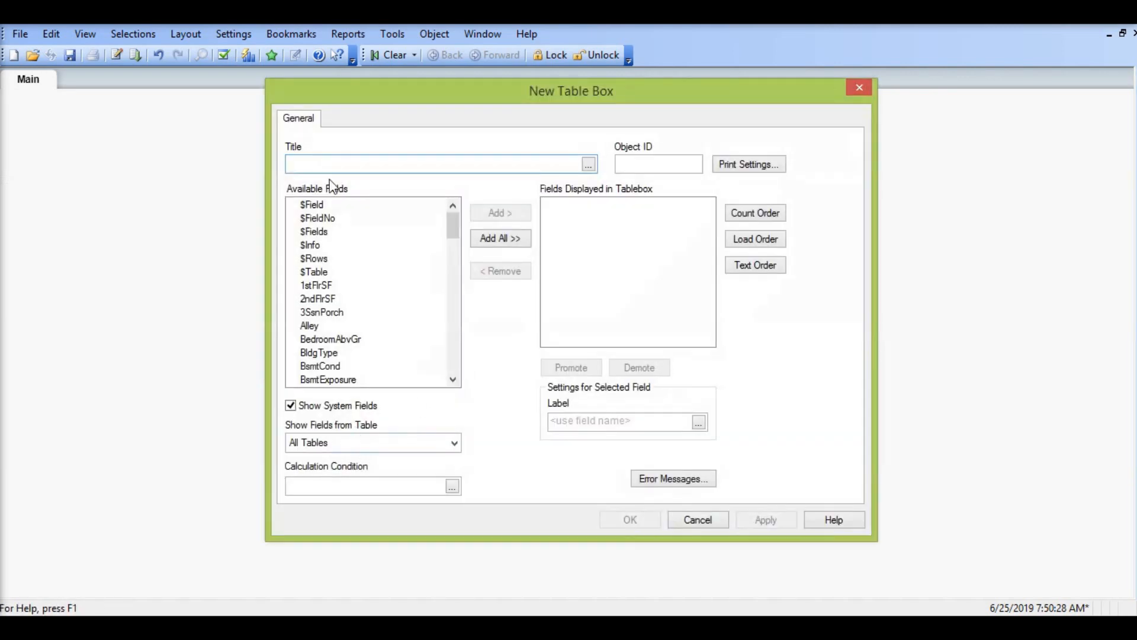
{"action": "double_click", "coordinate": [319, 205]}
{"action": "double_click", "coordinate": [320, 207]}
{"action": "double_click", "coordinate": [318, 205]}
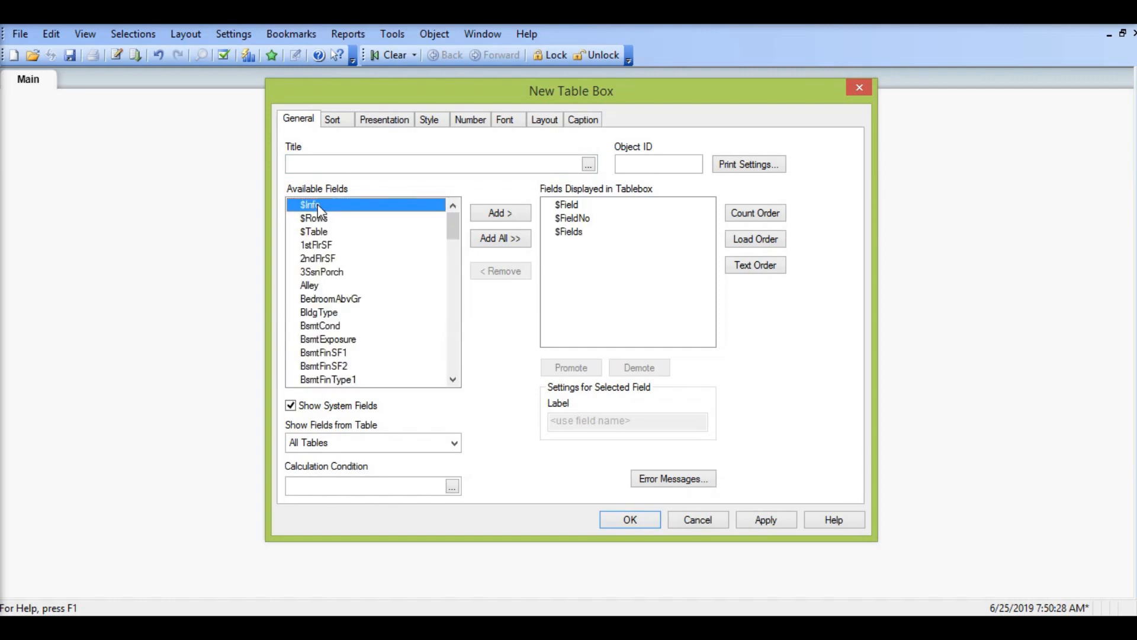
{"action": "double_click", "coordinate": [317, 205]}
{"action": "double_click", "coordinate": [317, 205]}
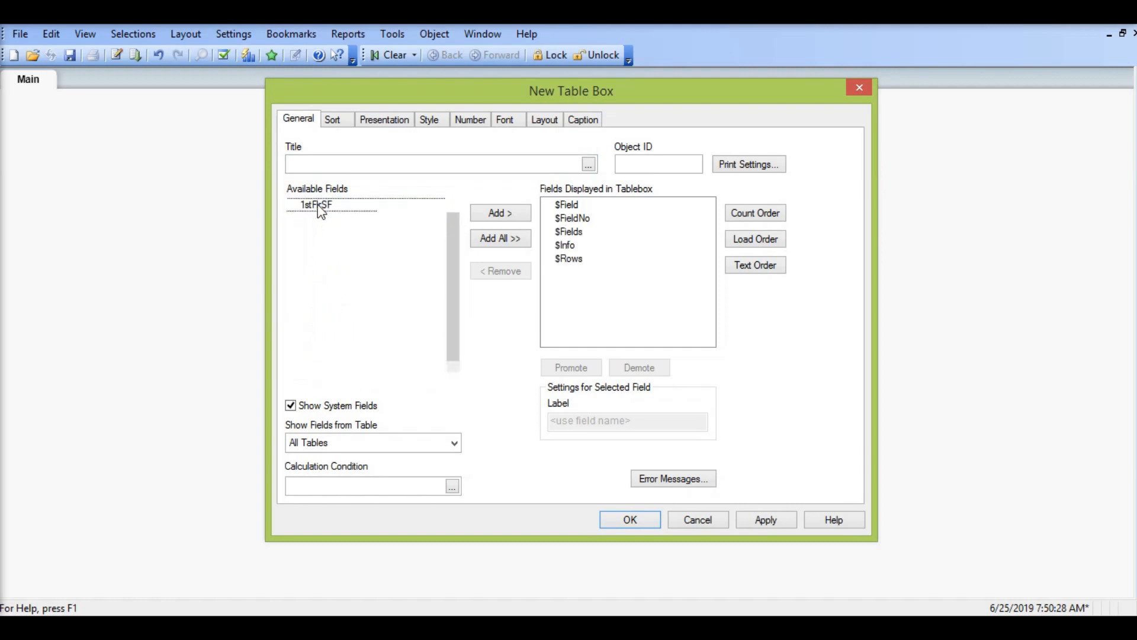
{"action": "double_click", "coordinate": [317, 205]}
{"action": "left_click", "coordinate": [627, 522]}
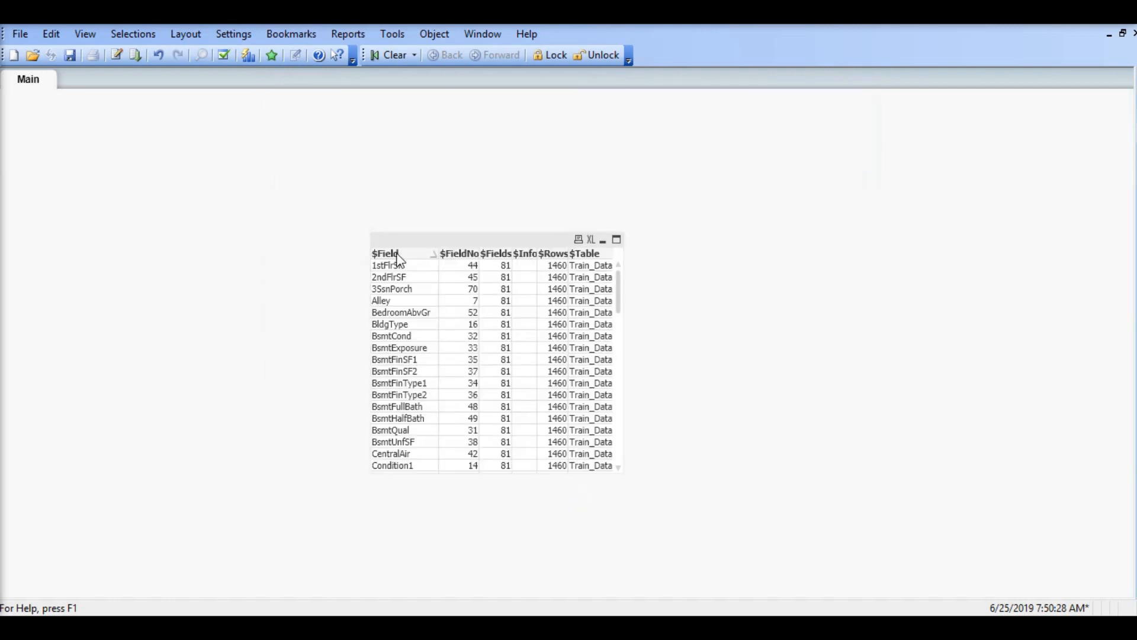
Step: Move the table box up and to the left, sort it ascending by $FieldNo and look through the field list
{"action": "left_click_drag", "start_coordinate": [426, 236], "coordinate": [319, 185]}
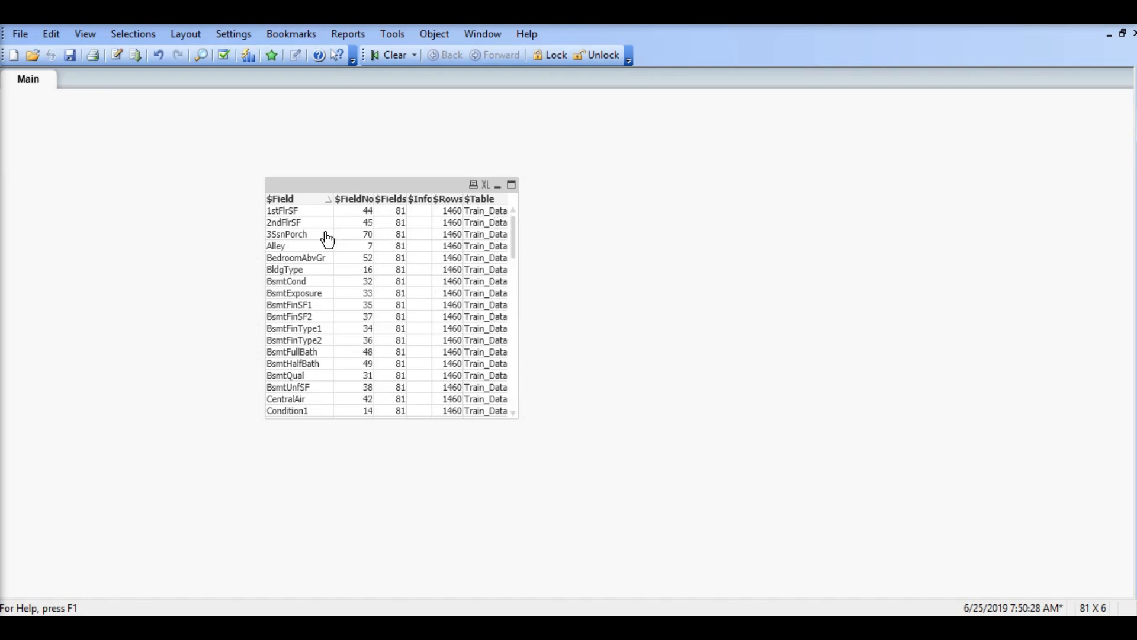
{"action": "left_click", "coordinate": [365, 200]}
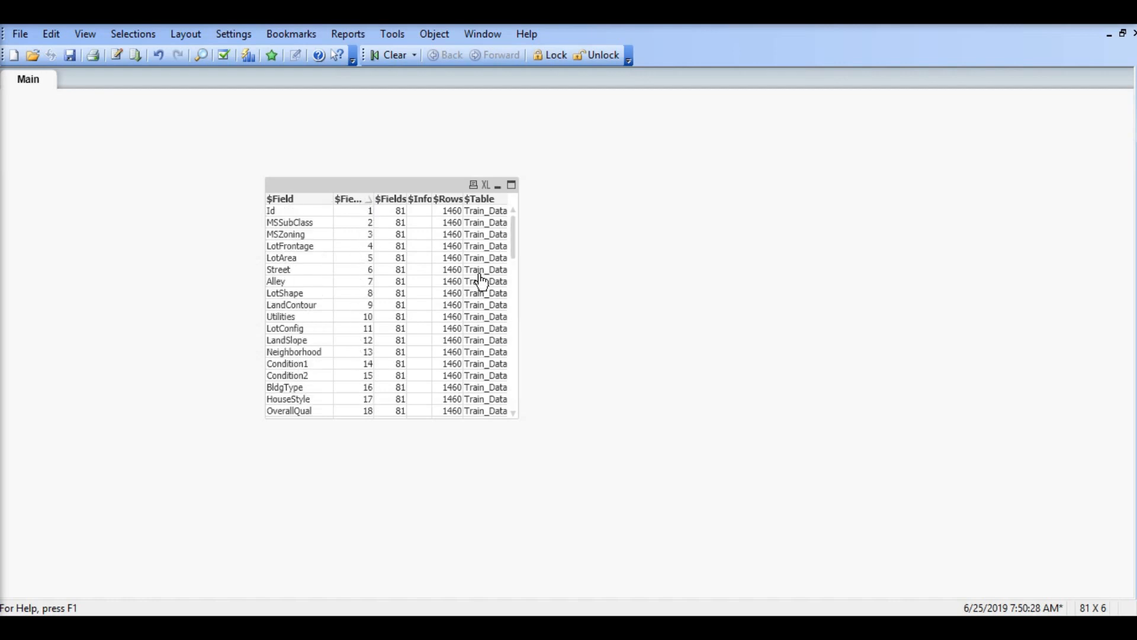
{"action": "left_click_drag", "start_coordinate": [515, 239], "coordinate": [507, 387]}
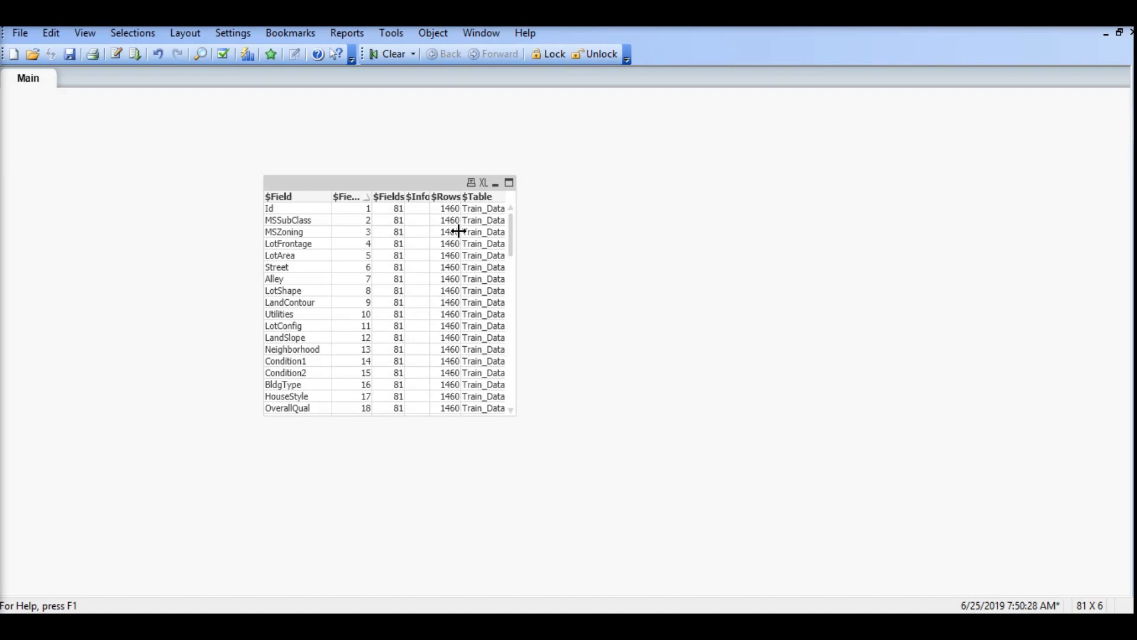
Step: Remove the system-field table box from the Main sheet
{"action": "right_click", "coordinate": [425, 182]}
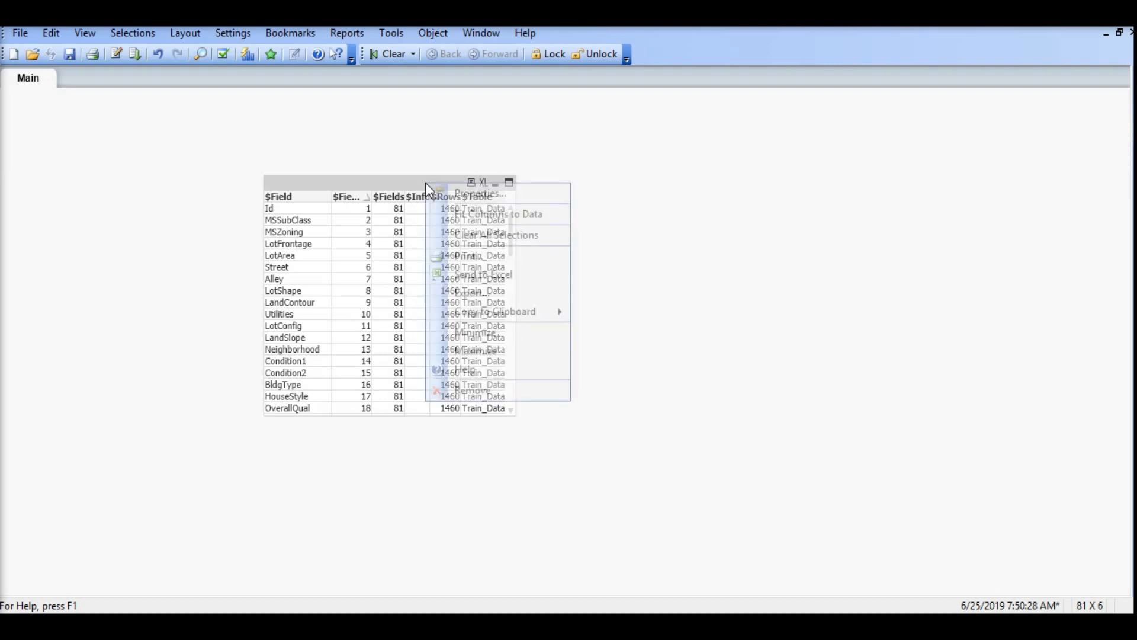
{"action": "left_click", "coordinate": [450, 390]}
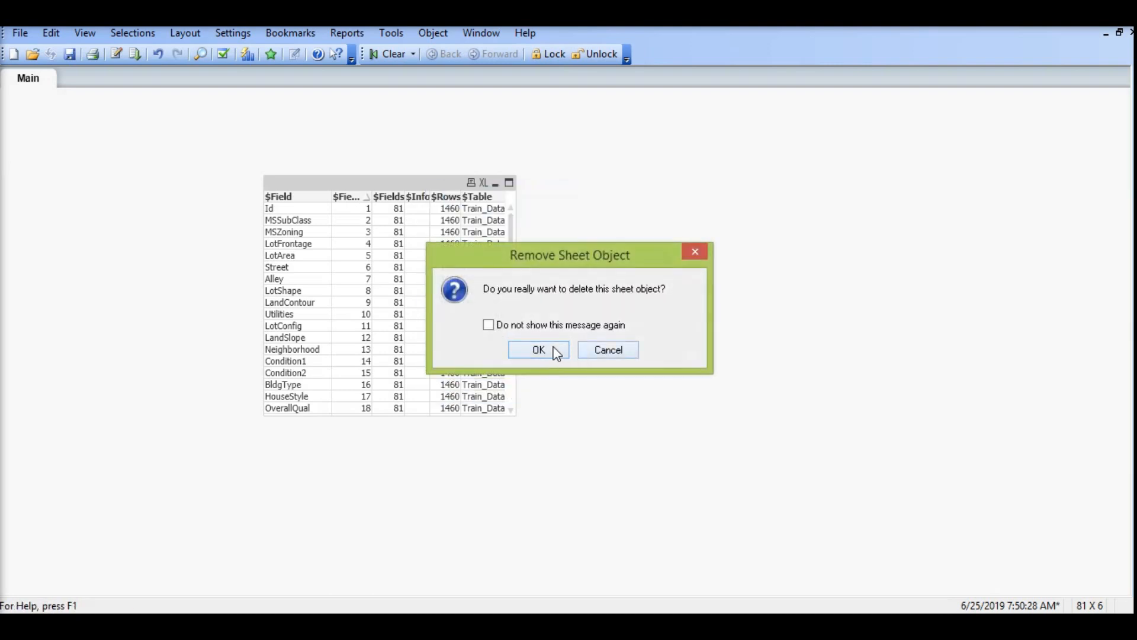
{"action": "left_click", "coordinate": [553, 350]}
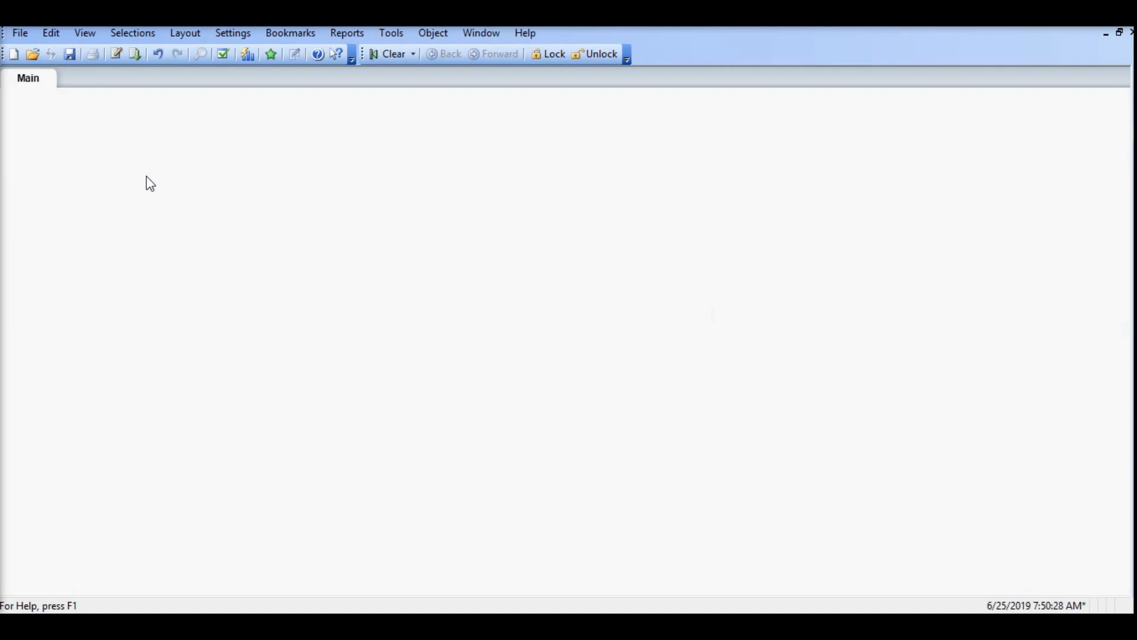
Step: Add list boxes for the fields Alley, FullBath, PoolQC and YrSold to the Main sheet
{"action": "right_click", "coordinate": [100, 160]}
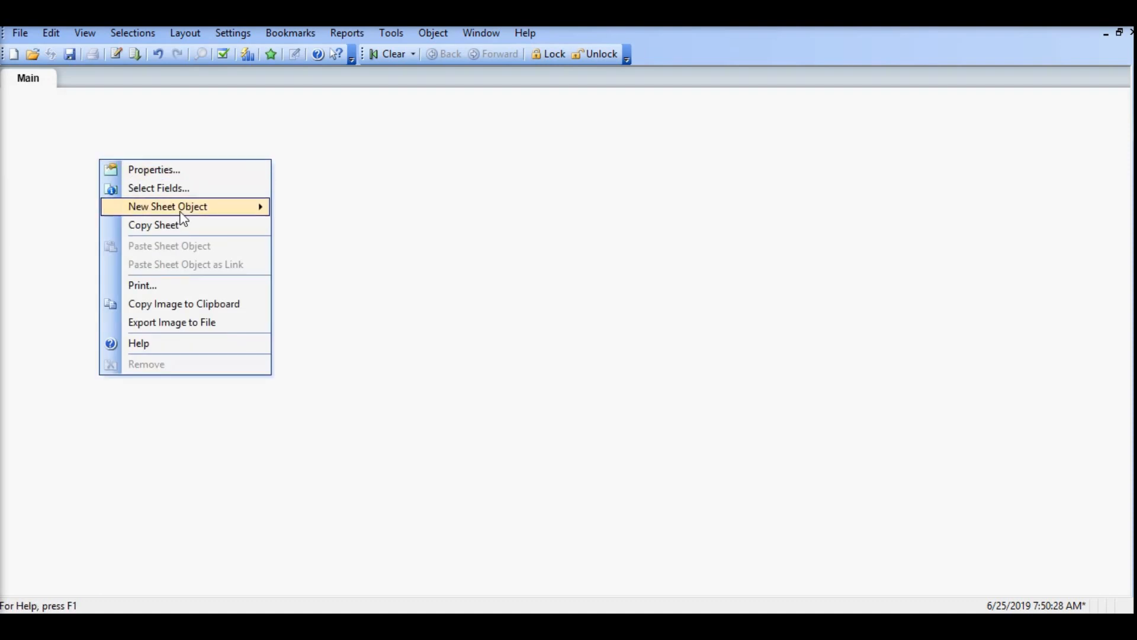
{"action": "mouse_move", "coordinate": [198, 217]}
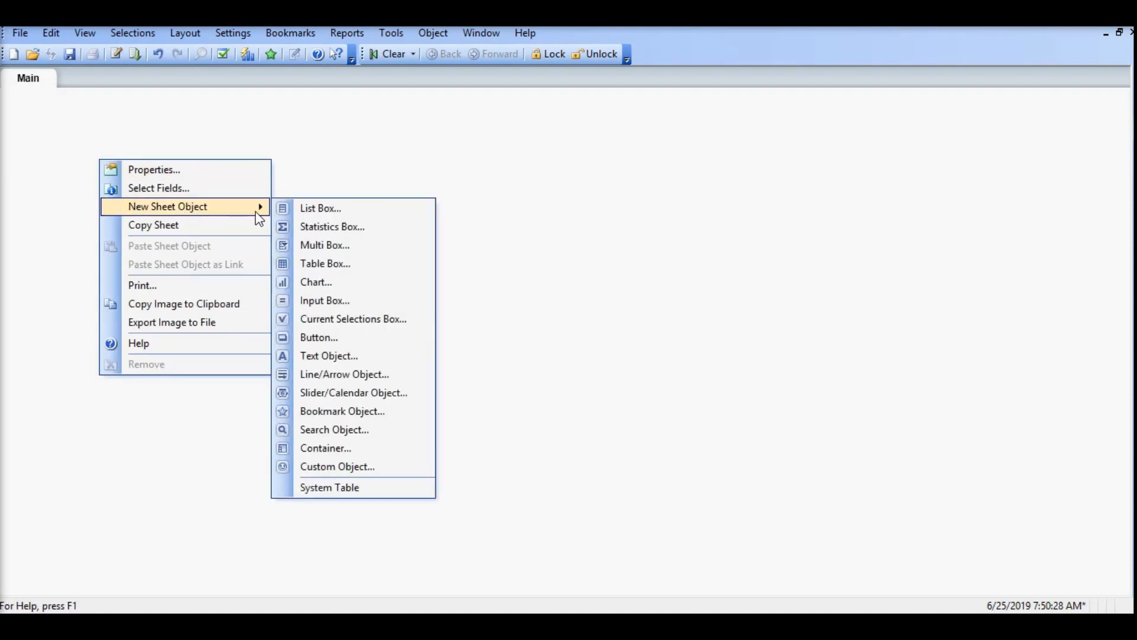
{"action": "left_click", "coordinate": [225, 189]}
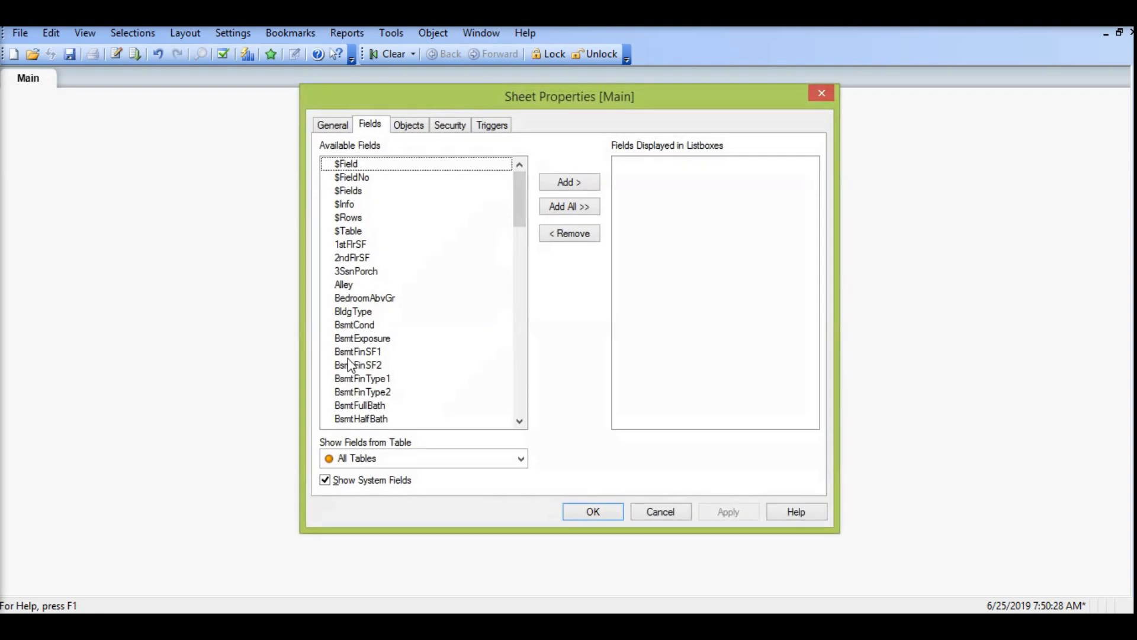
{"action": "double_click", "coordinate": [354, 284]}
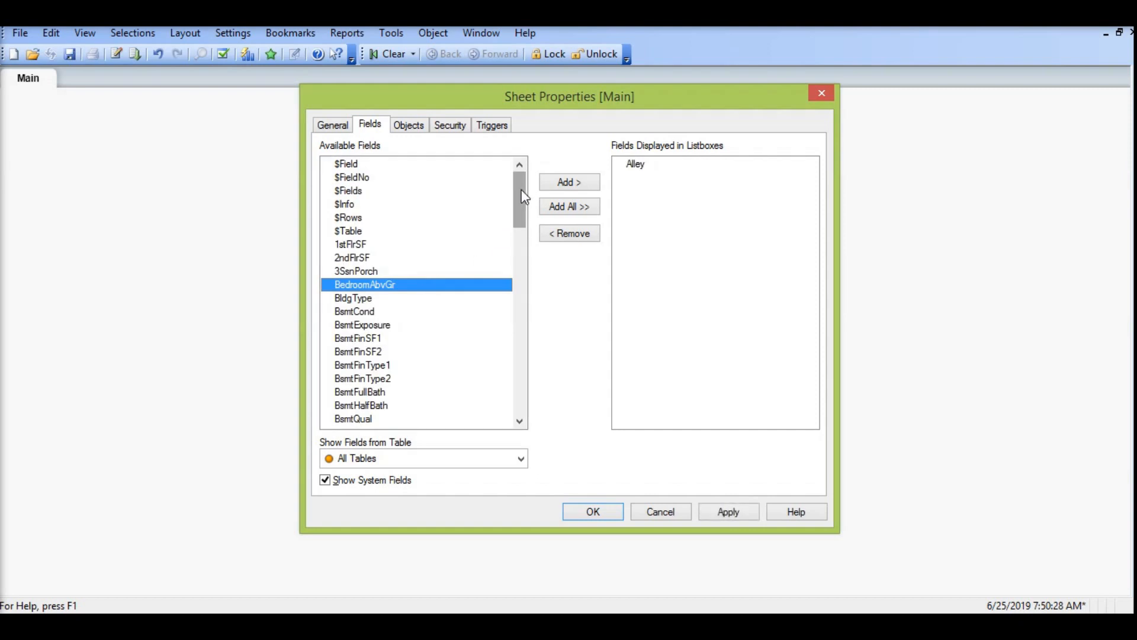
{"action": "left_click_drag", "start_coordinate": [525, 197], "coordinate": [518, 260]}
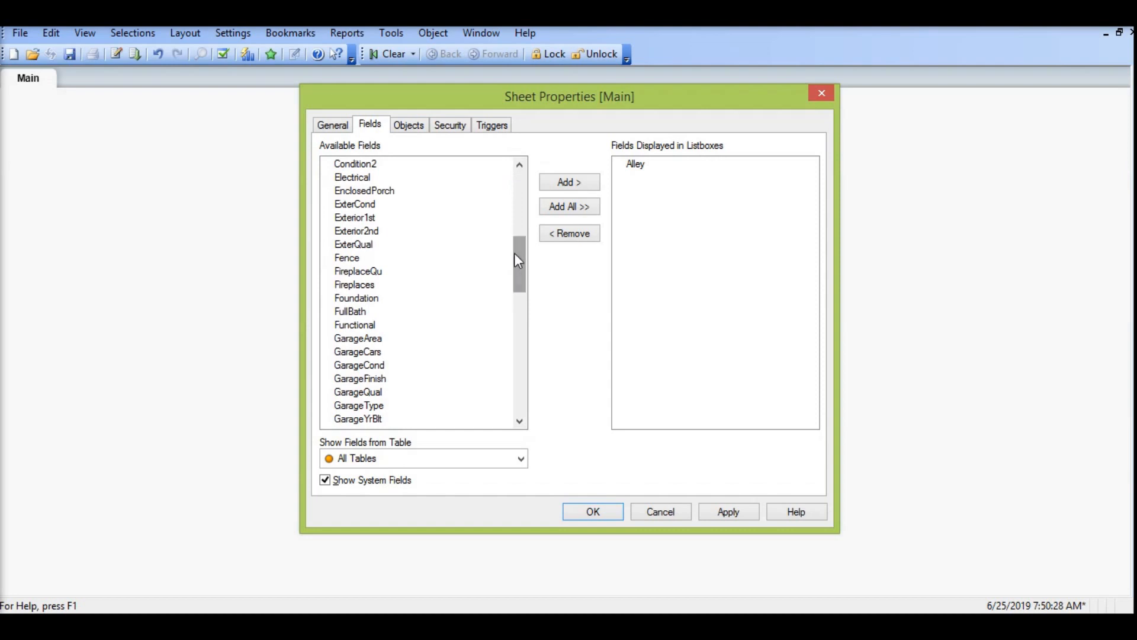
{"action": "double_click", "coordinate": [358, 314]}
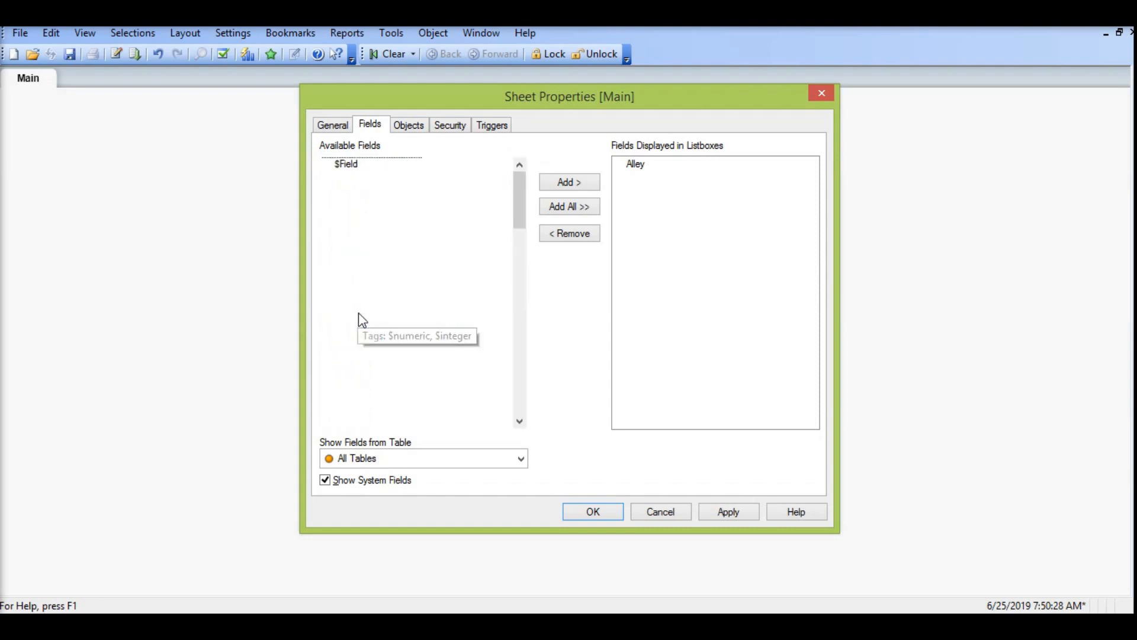
{"action": "left_click_drag", "start_coordinate": [522, 287], "coordinate": [521, 354]}
{"action": "double_click", "coordinate": [358, 352]}
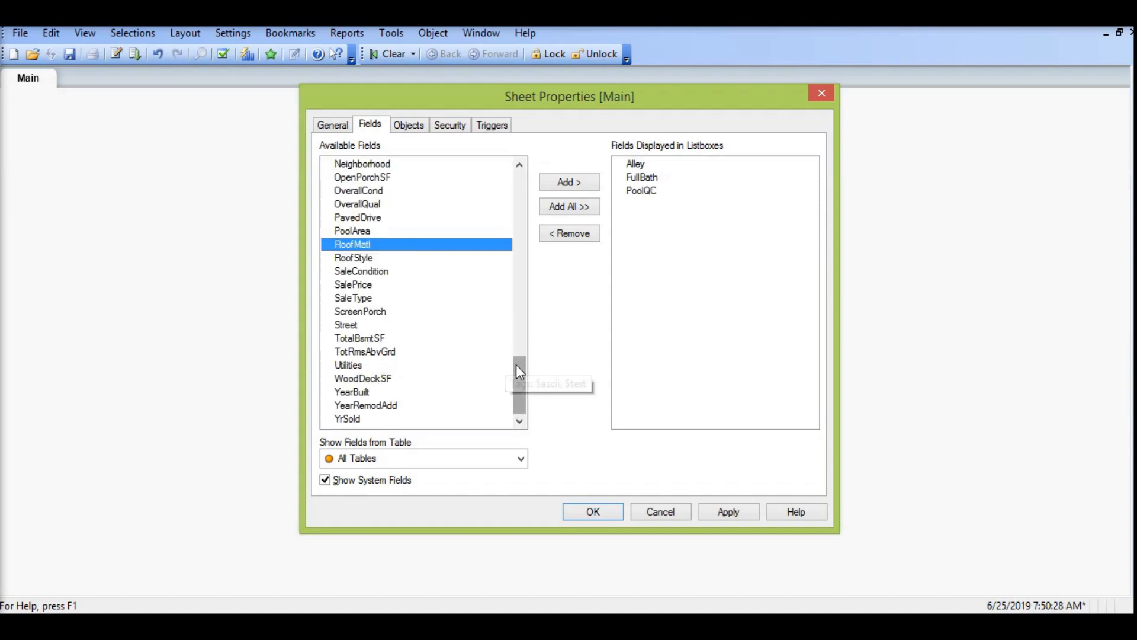
{"action": "double_click", "coordinate": [358, 419]}
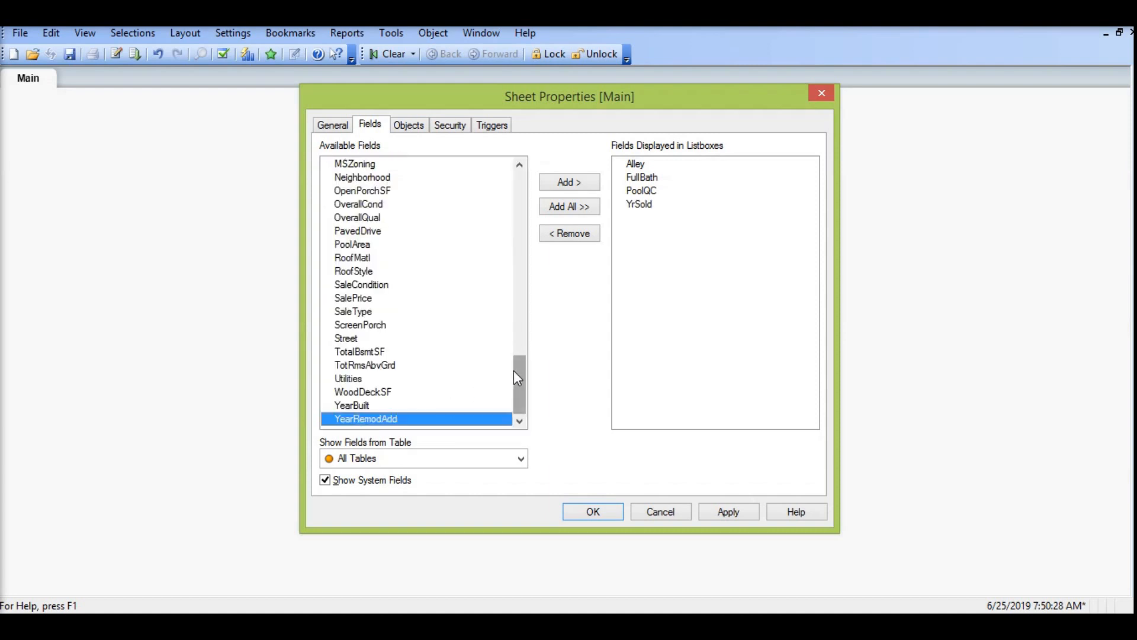
{"action": "left_click", "coordinate": [593, 512]}
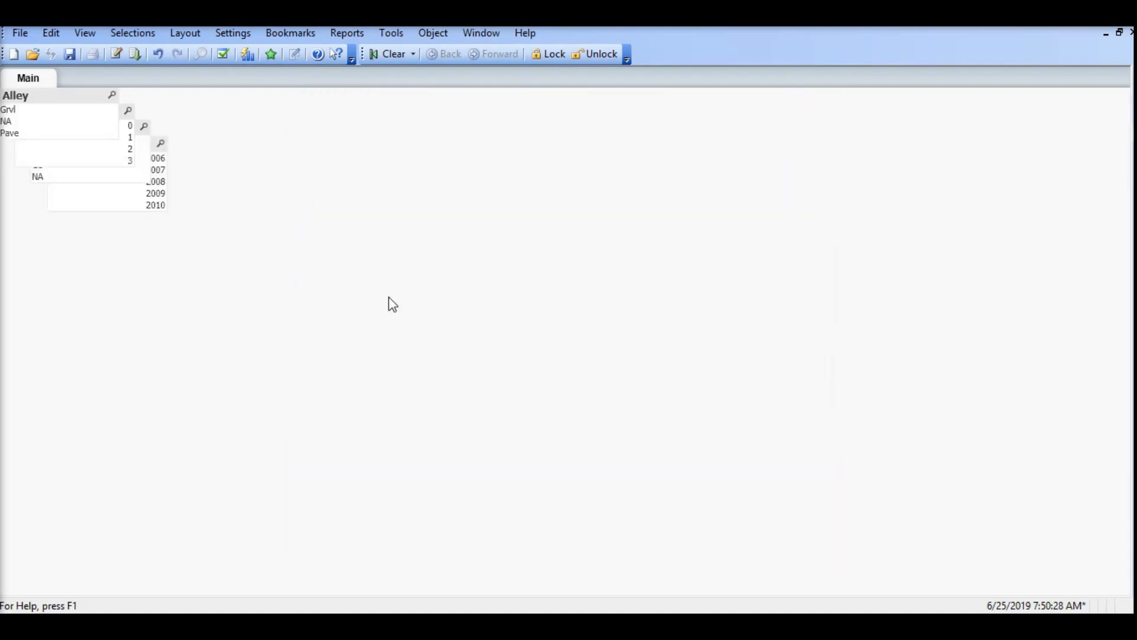
Step: Spread the overlapping list boxes into a row across the sheet in the order YrSold, Alley, FullBath, PoolQC
{"action": "left_click_drag", "start_coordinate": [49, 97], "coordinate": [407, 247]}
{"action": "left_click_drag", "start_coordinate": [102, 122], "coordinate": [591, 251]}
{"action": "left_click_drag", "start_coordinate": [94, 130], "coordinate": [725, 239]}
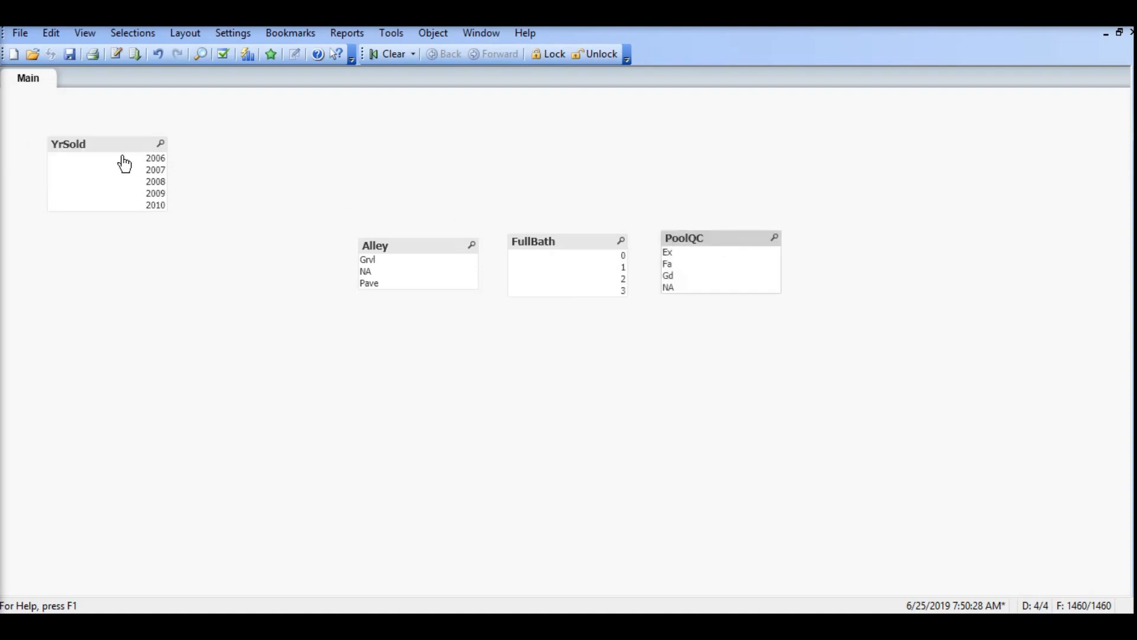
{"action": "left_click_drag", "start_coordinate": [122, 148], "coordinate": [287, 245]}
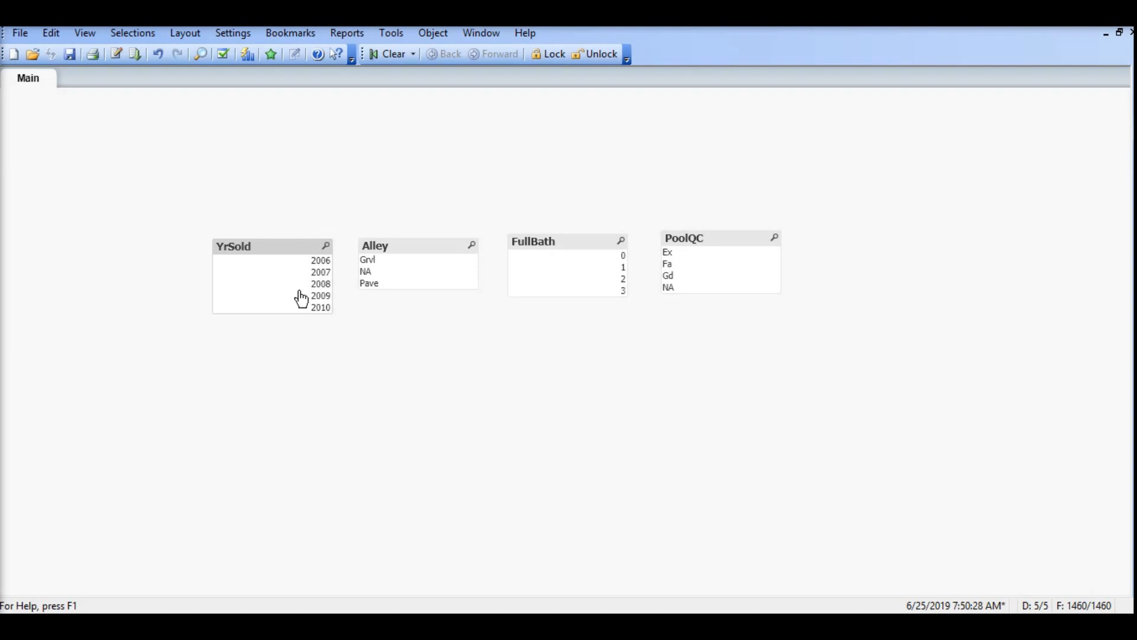
Step: Turn on Show Frequency for the YrSold list box
{"action": "right_click", "coordinate": [303, 252]}
{"action": "left_click", "coordinate": [339, 251]}
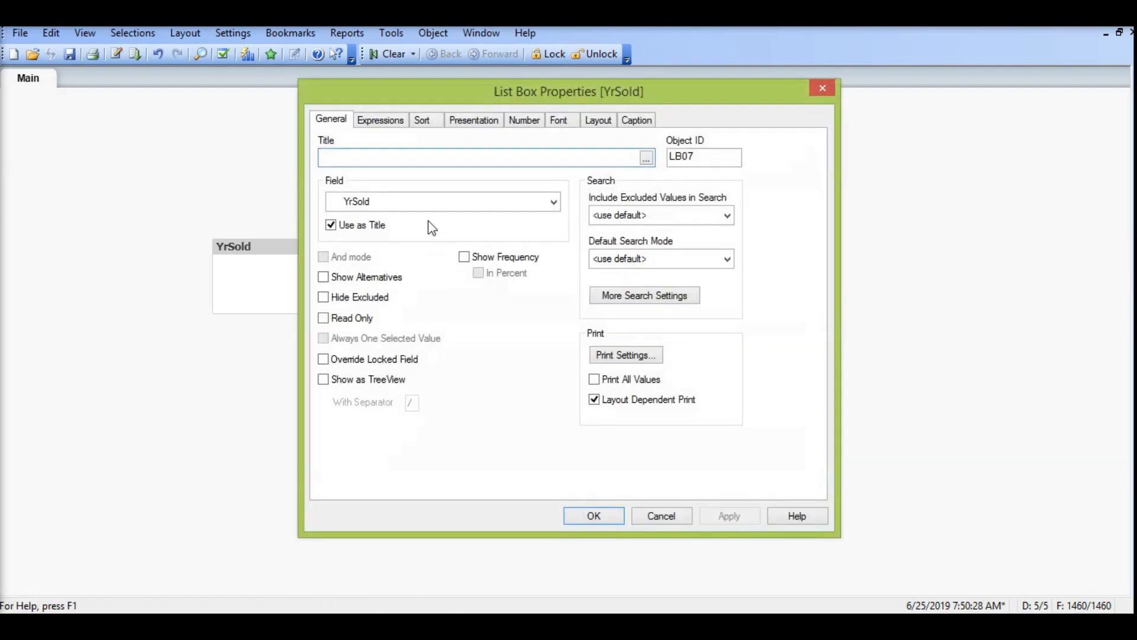
{"action": "left_click", "coordinate": [465, 257]}
{"action": "left_click", "coordinate": [589, 521]}
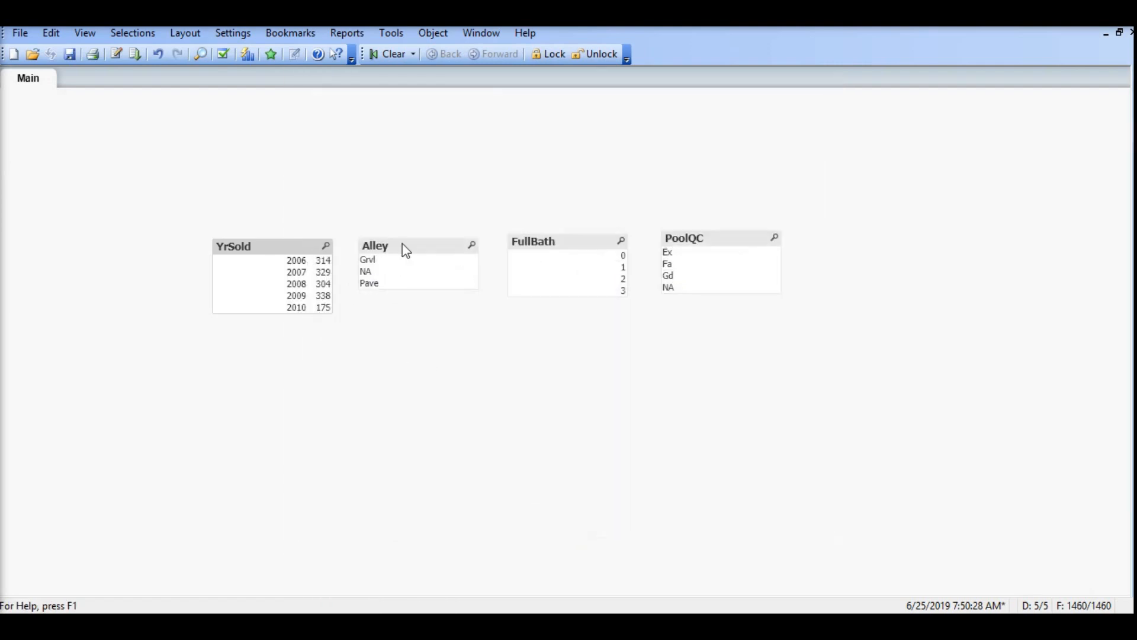
Step: Turn on Show Frequency for the PoolQC list box
{"action": "left_click", "coordinate": [385, 250]}
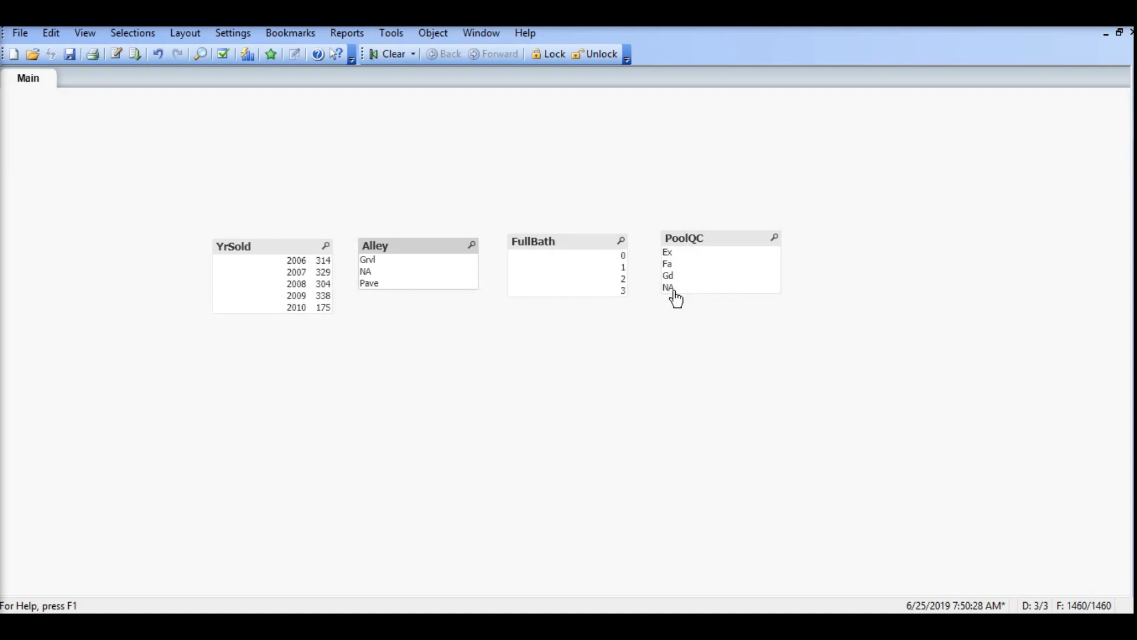
{"action": "right_click", "coordinate": [701, 243]}
{"action": "left_click", "coordinate": [704, 243]}
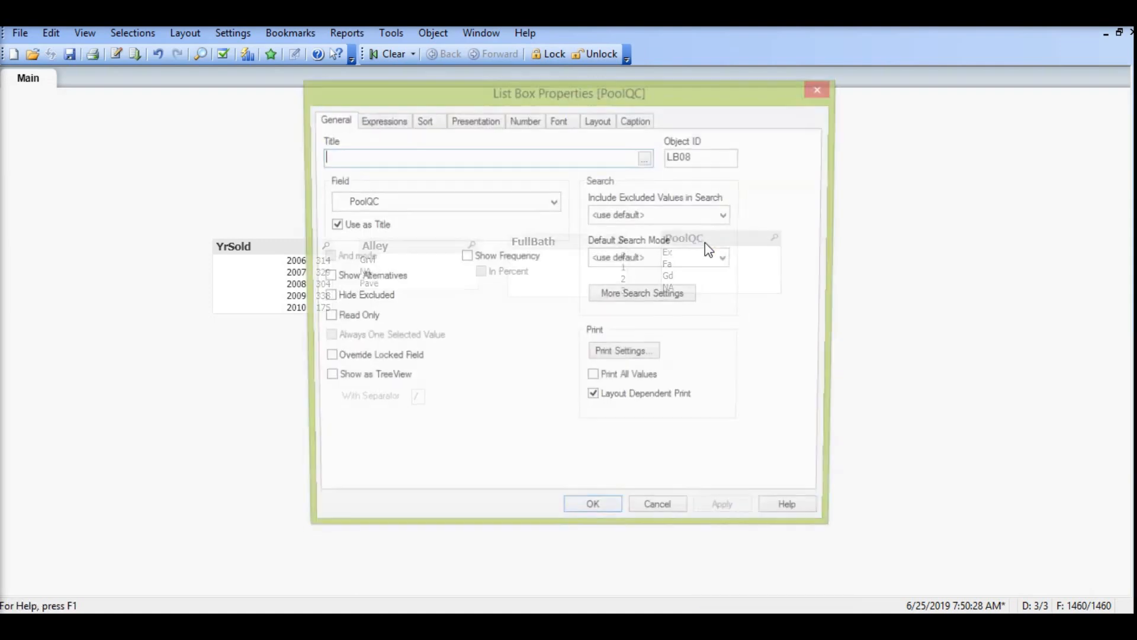
{"action": "left_click", "coordinate": [507, 256]}
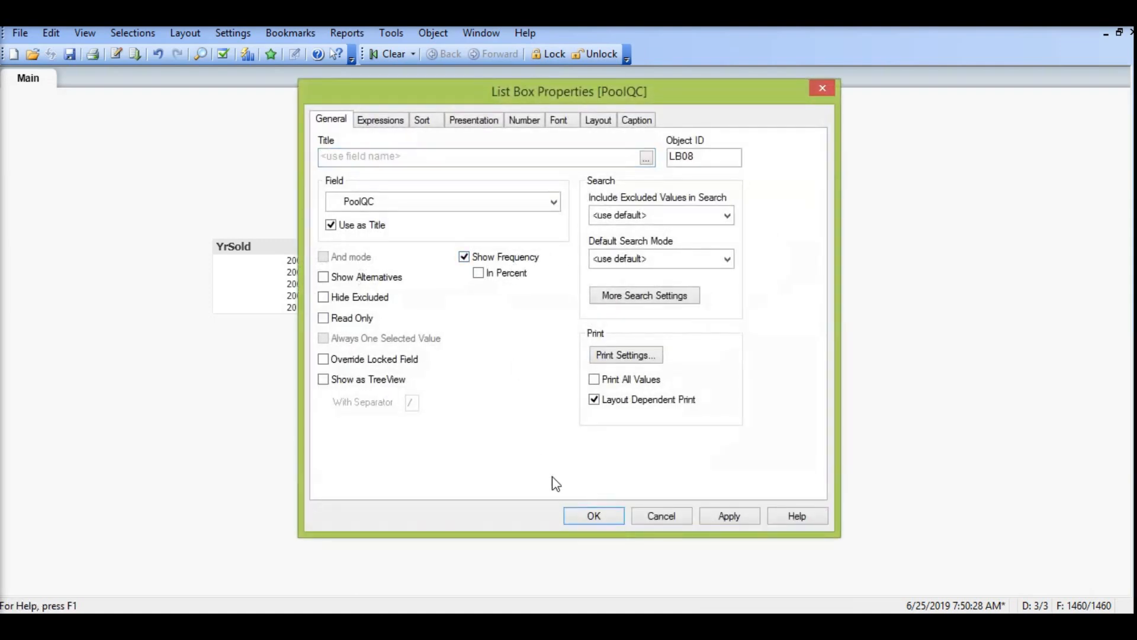
{"action": "left_click", "coordinate": [573, 514]}
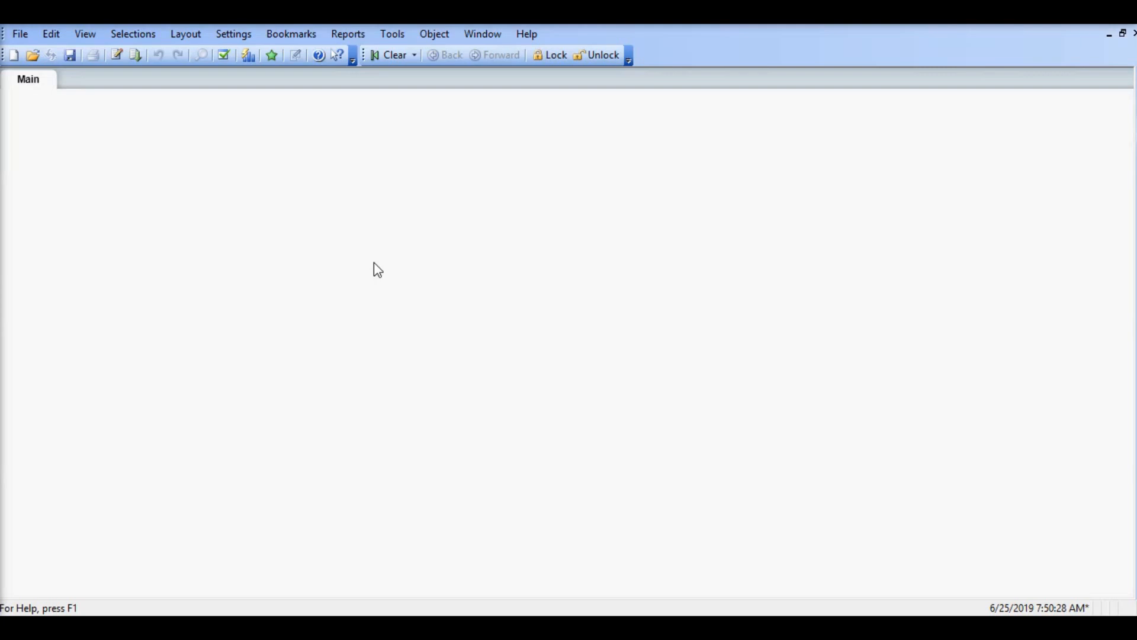
Step: Open the load script and add the comment "//Calculate the null counts in each field" below the train.csv load statement
{"action": "left_click", "coordinate": [115, 58]}
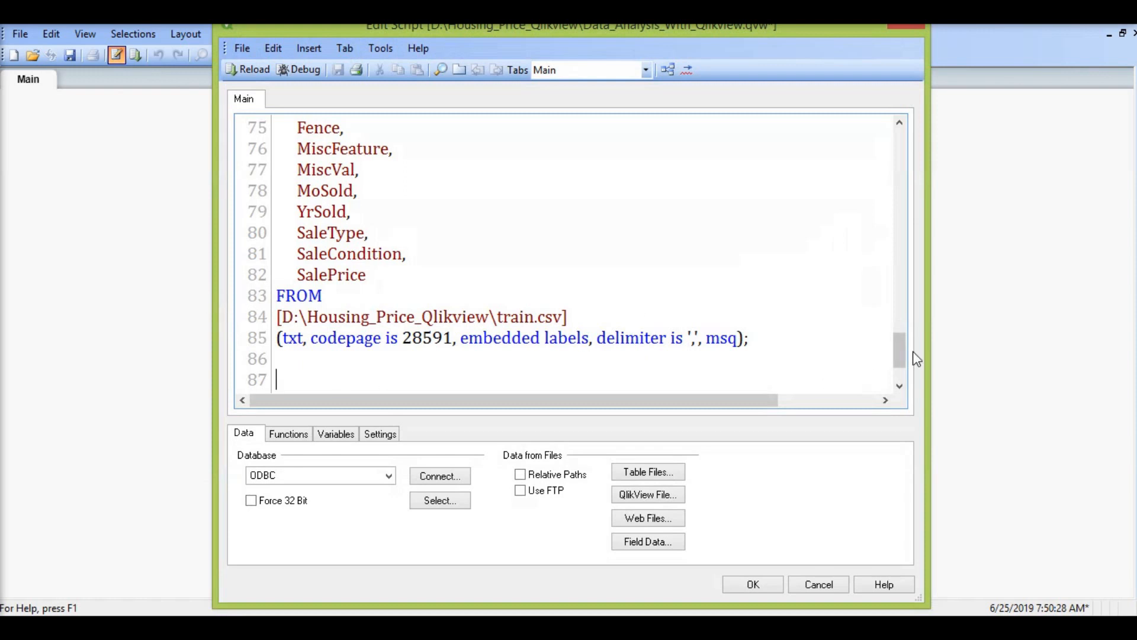
{"action": "left_click_drag", "start_coordinate": [901, 352], "coordinate": [902, 379]}
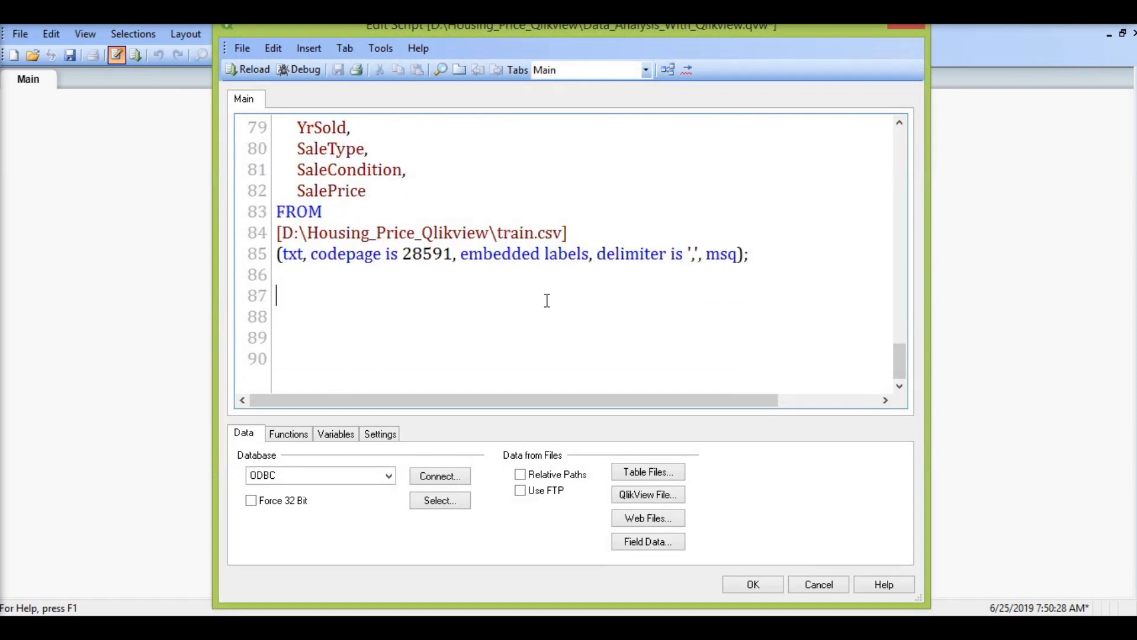
{"action": "type", "text": "//Calculate the "}
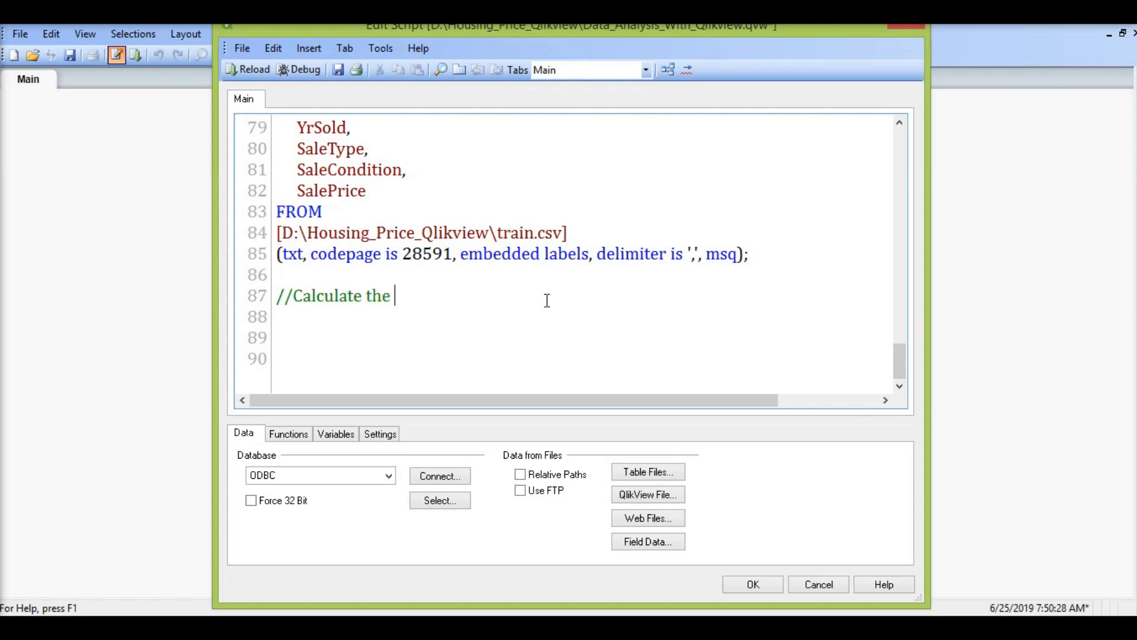
{"action": "type", "text": "null count"}
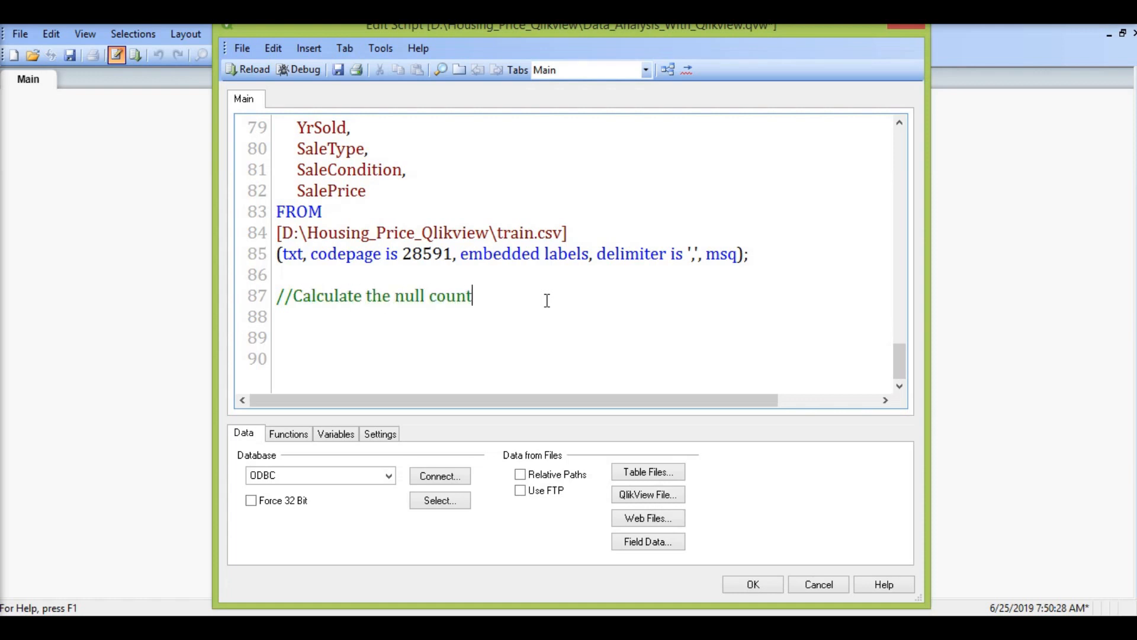
{"action": "type", "text": "s in each field"}
{"action": "type", "text": "s"}
{"action": "key", "text": "Return"}
{"action": "key", "text": "Return"}
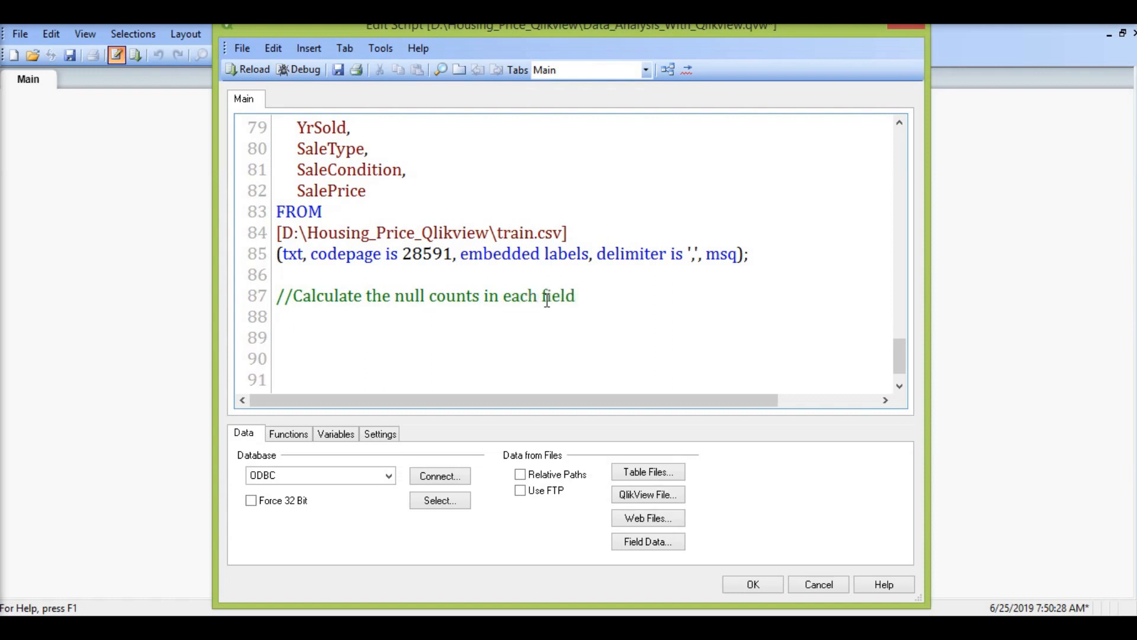
Step: Write the loop header "for i = 1 to NoOfFields('Train_Data')" below the null-count comment
{"action": "type", "text": "for i = 1 to NoOfFields"}
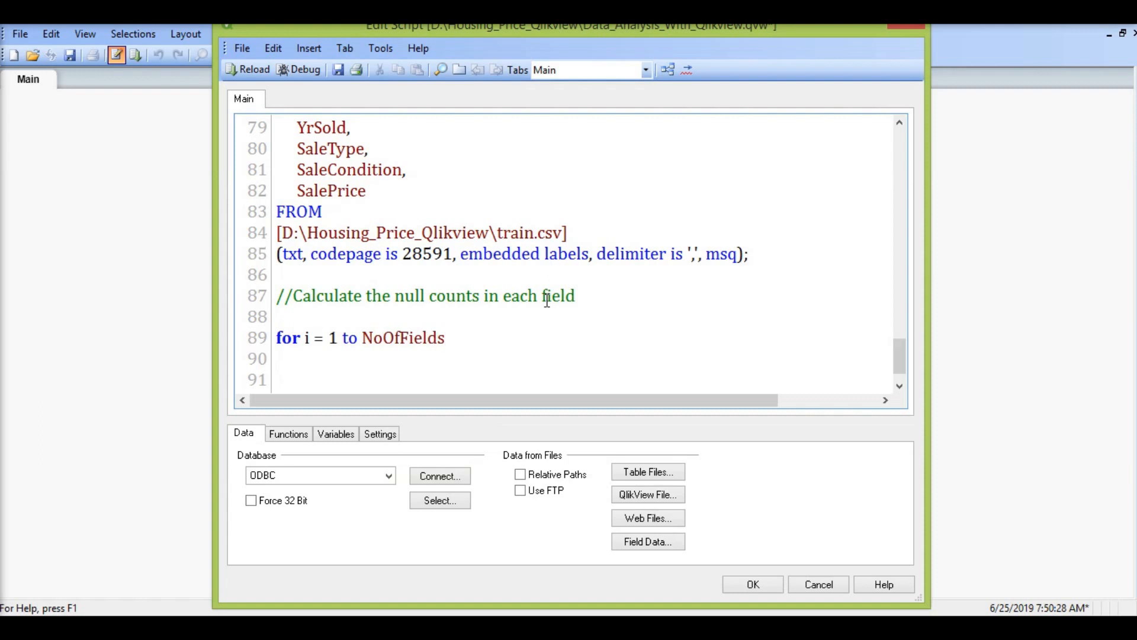
{"action": "type", "text": "('Train_Dat"}
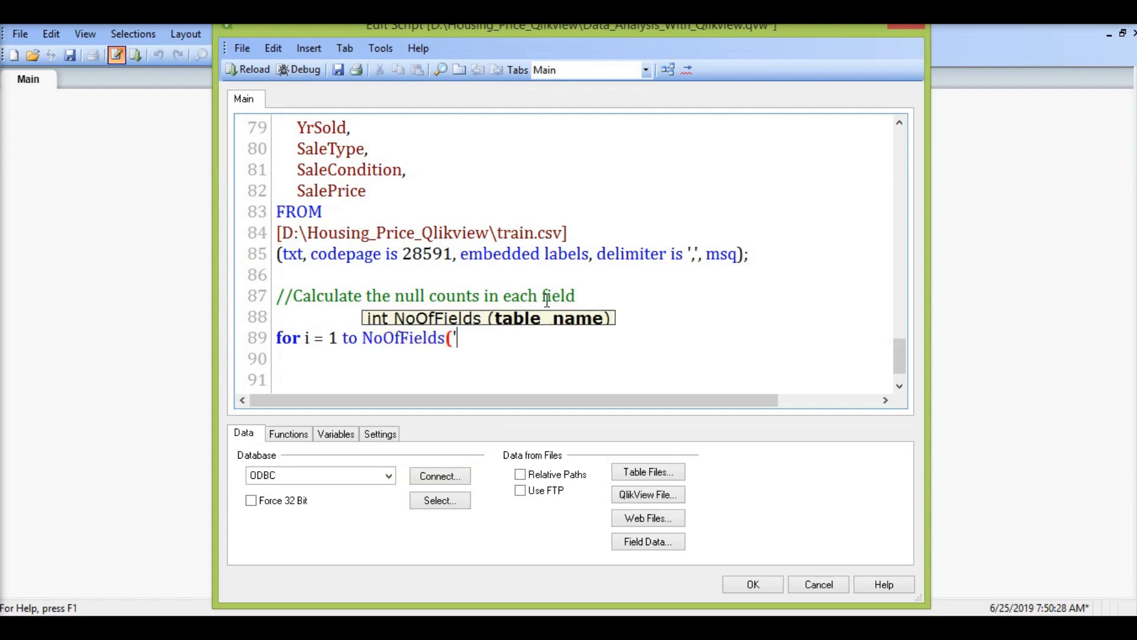
{"action": "type", "text": "a')"}
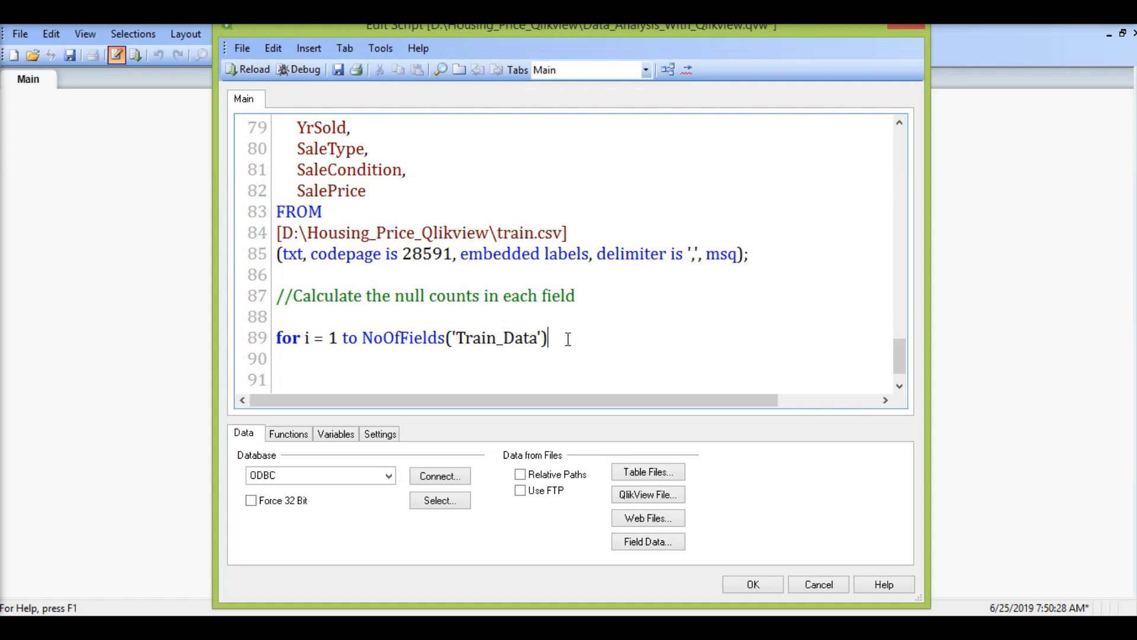
{"action": "key", "text": "Return"}
{"action": "scroll", "coordinate": [898, 355], "scroll_direction": "down", "scroll_amount": 1}
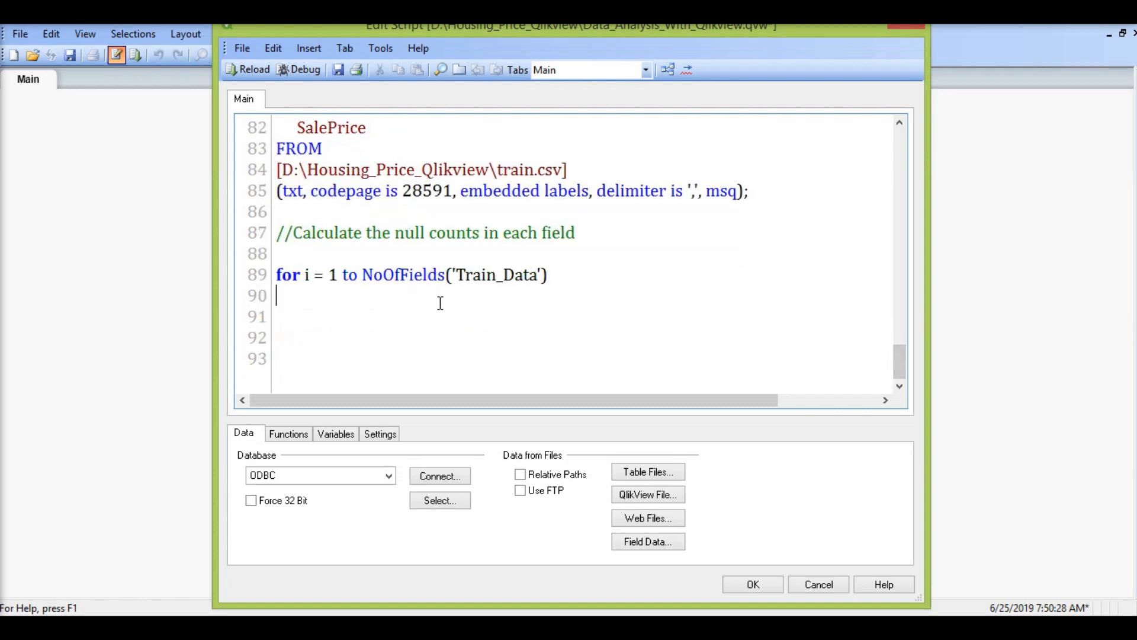
Step: Inside the loop, define the field-name variable with "Let vField = FieldName($(i), 'Train_Data');"
{"action": "key", "text": "Return"}
{"action": "type", "text": "Let vFi"}
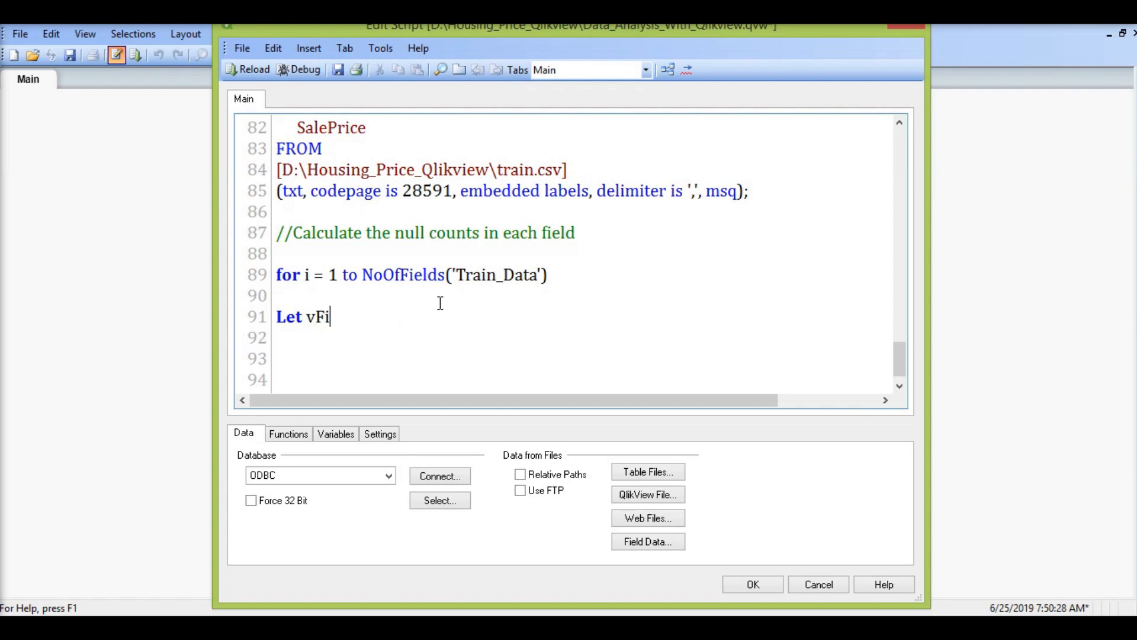
{"action": "type", "text": "eld ="}
{"action": "type", "text": "FieldName("}
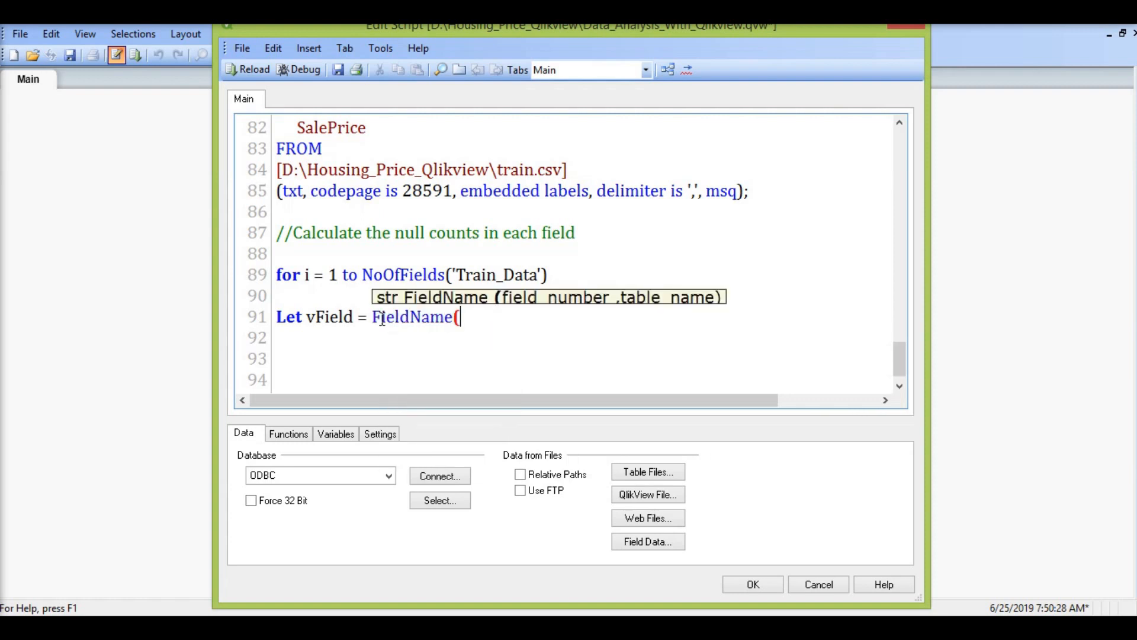
{"action": "type", "text": "$(i), "}
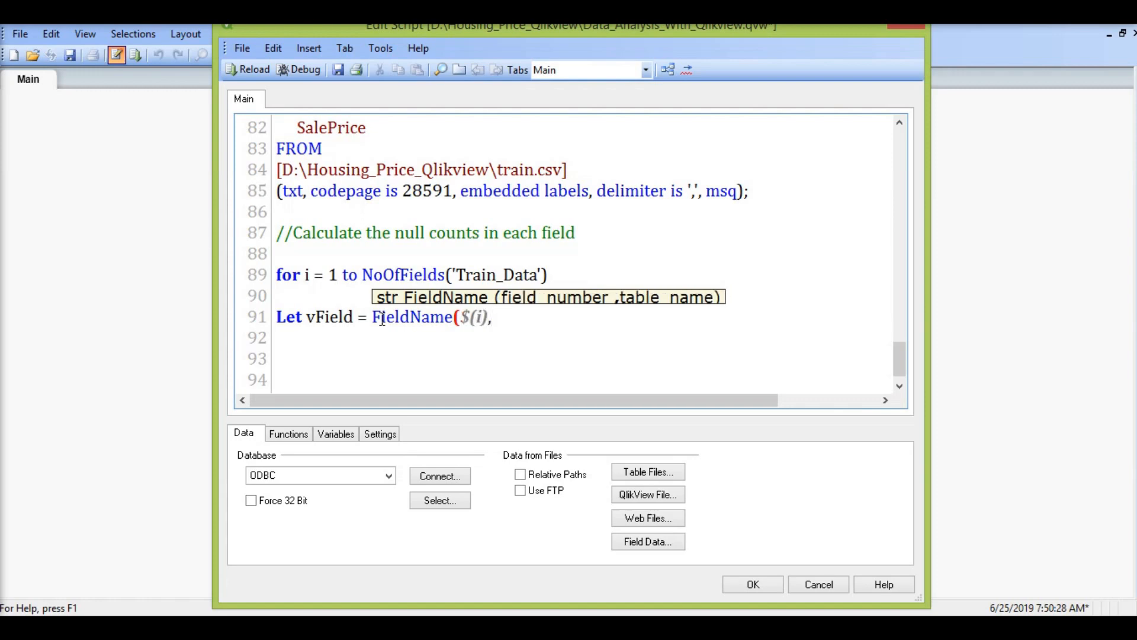
{"action": "type", "text": "'Train_Data"}
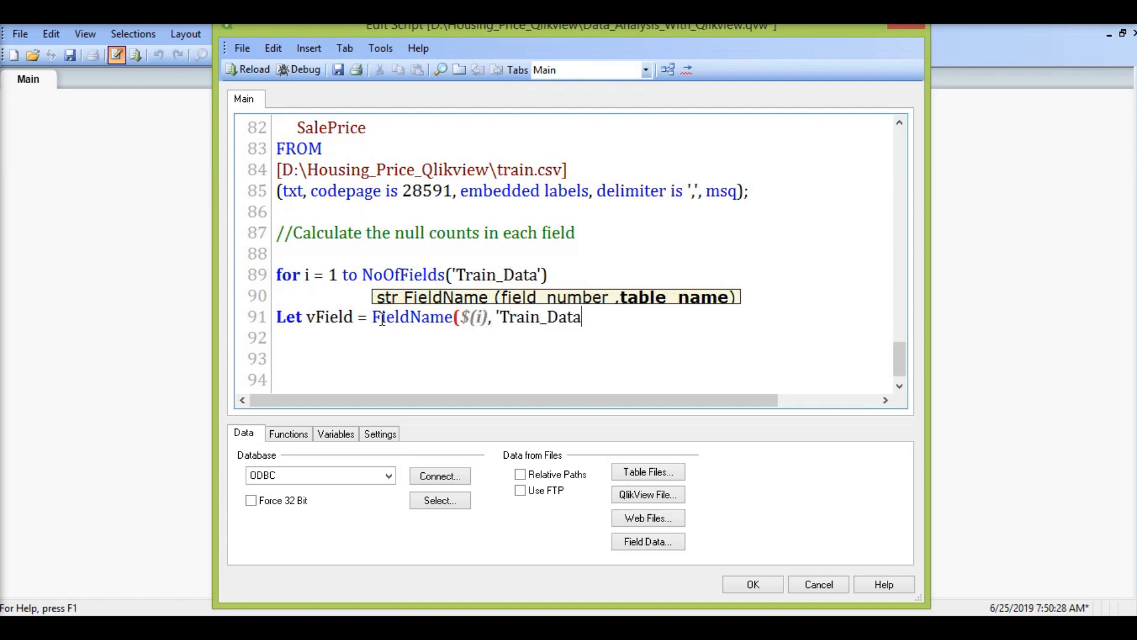
{"action": "type", "text": "')"}
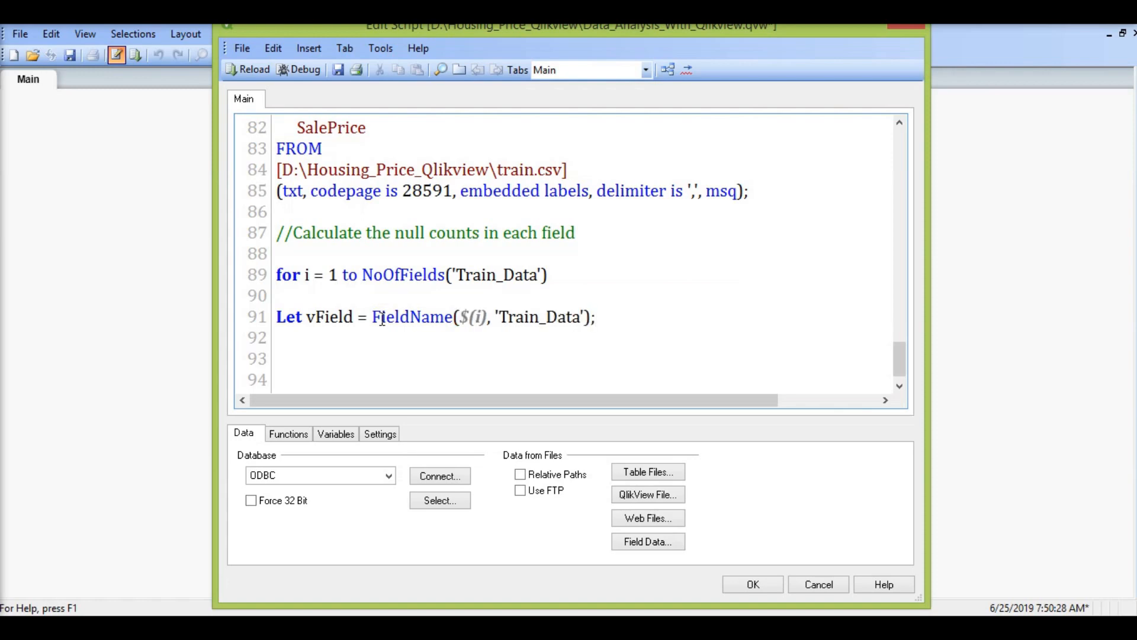
{"action": "type", "text": ";"}
Step: Below the vField definition, add the Null_Count table label and start its statement with "Load '$(vField)' as Field_Name,"
{"action": "key", "text": "Return"}
{"action": "key", "text": "Return"}
{"action": "type", "text": "Null_Count:"}
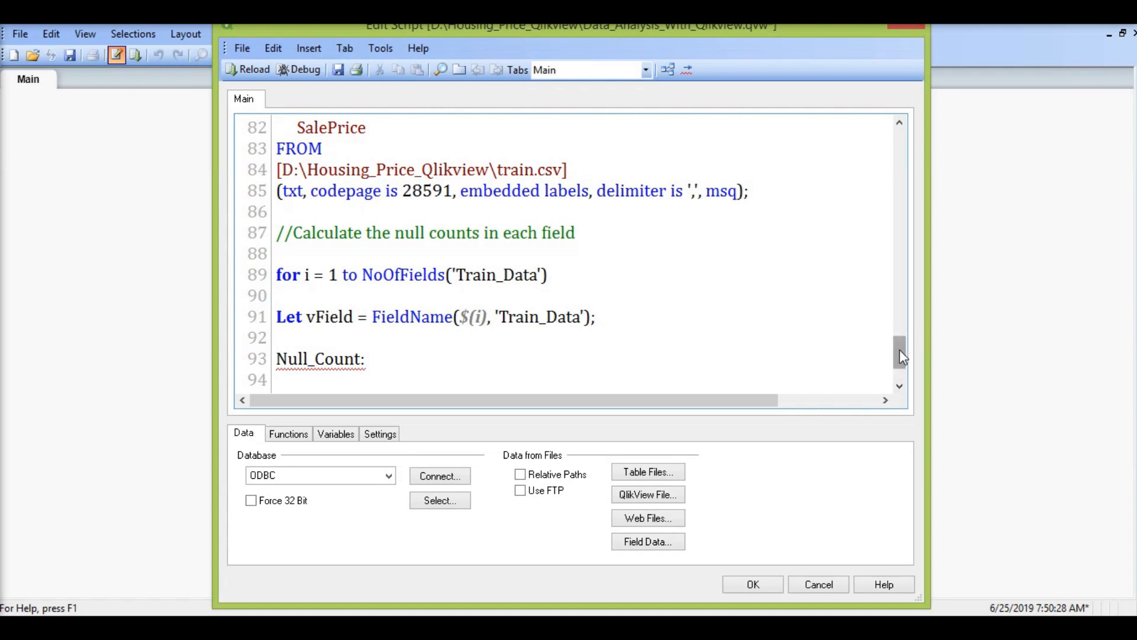
{"action": "left_click_drag", "start_coordinate": [901, 357], "coordinate": [885, 365]}
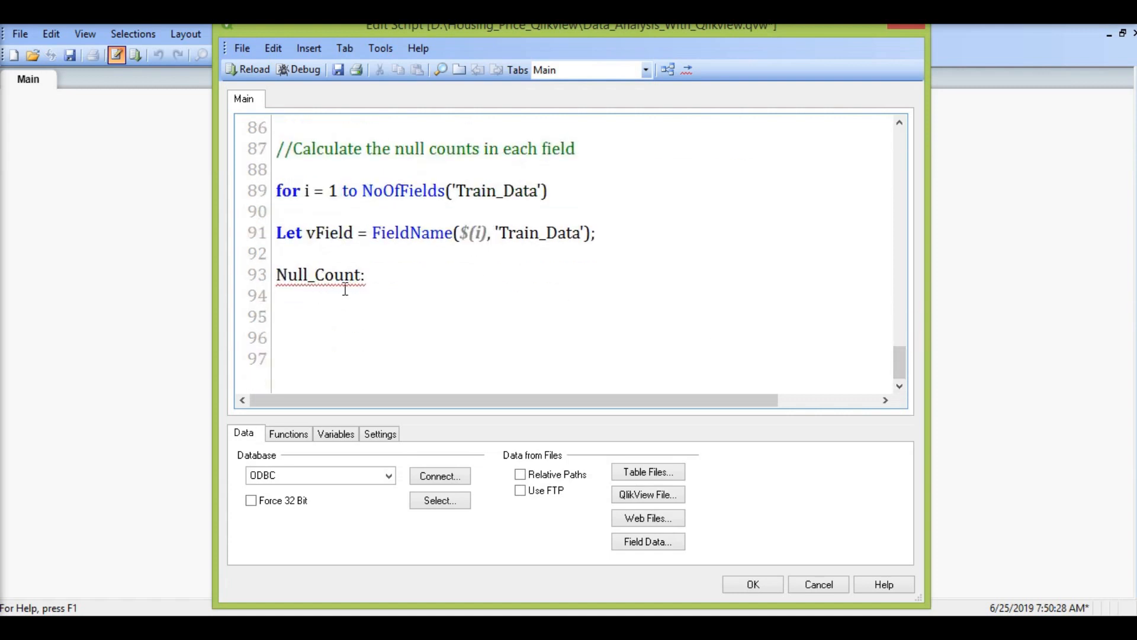
{"action": "left_click", "coordinate": [327, 295]}
{"action": "type", "text": "L"}
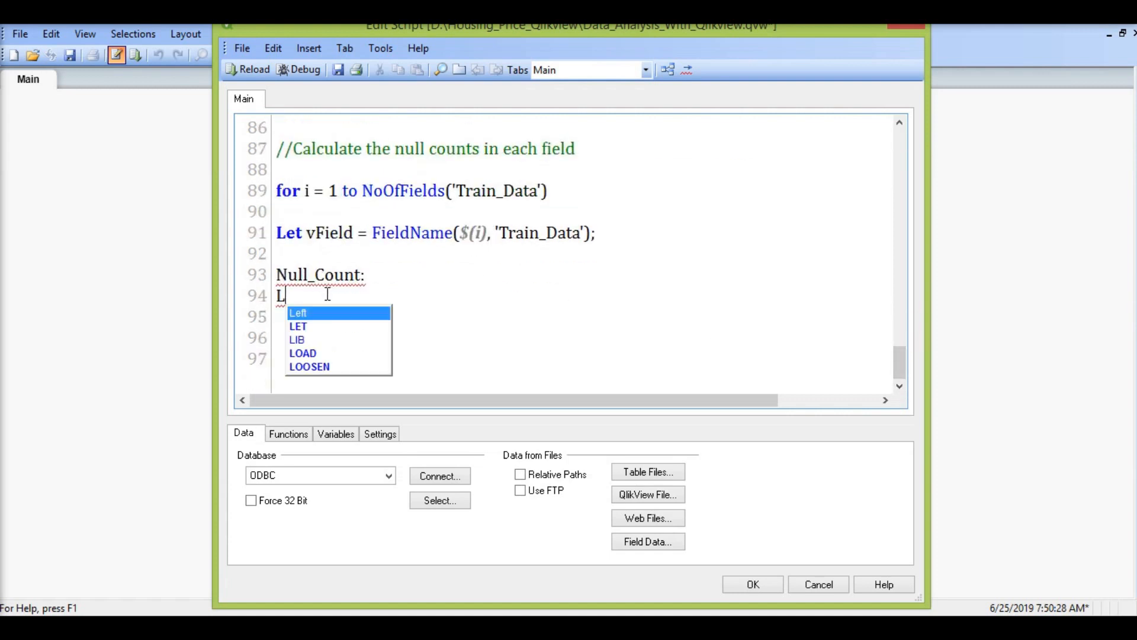
{"action": "type", "text": "oad"}
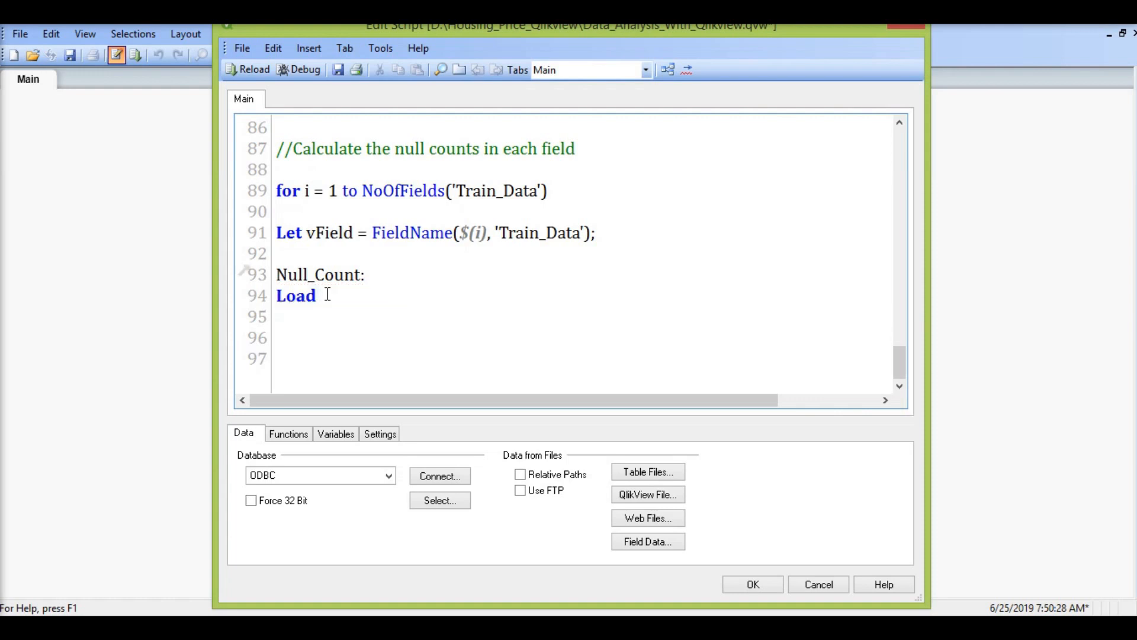
{"action": "type", "text": " '$(vField)' as"}
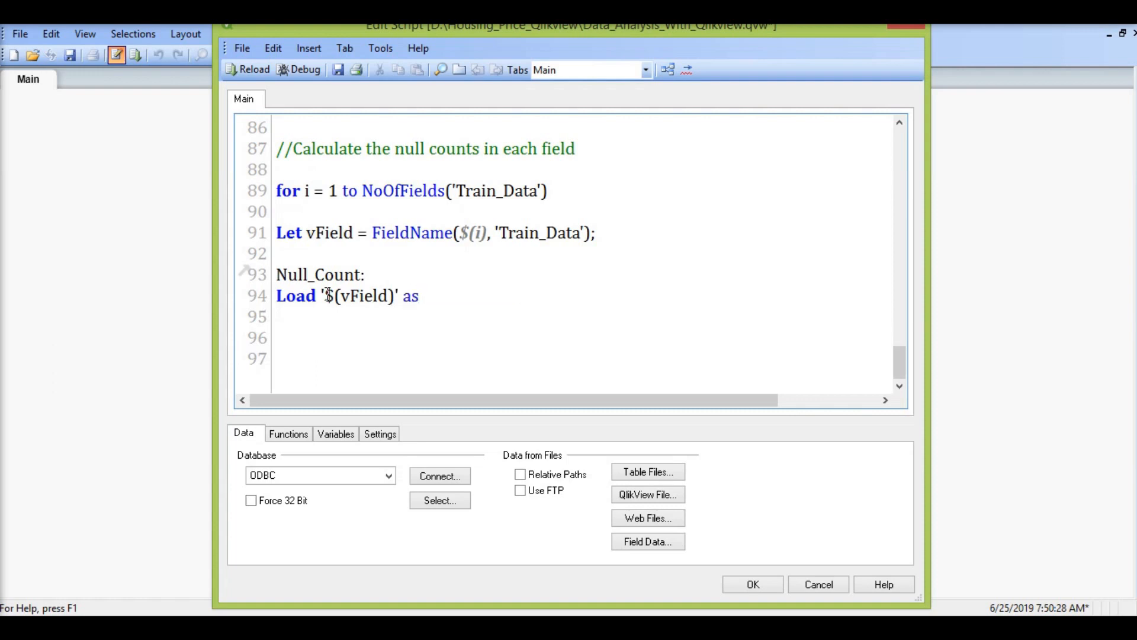
{"action": "type", "text": " Field_Name"}
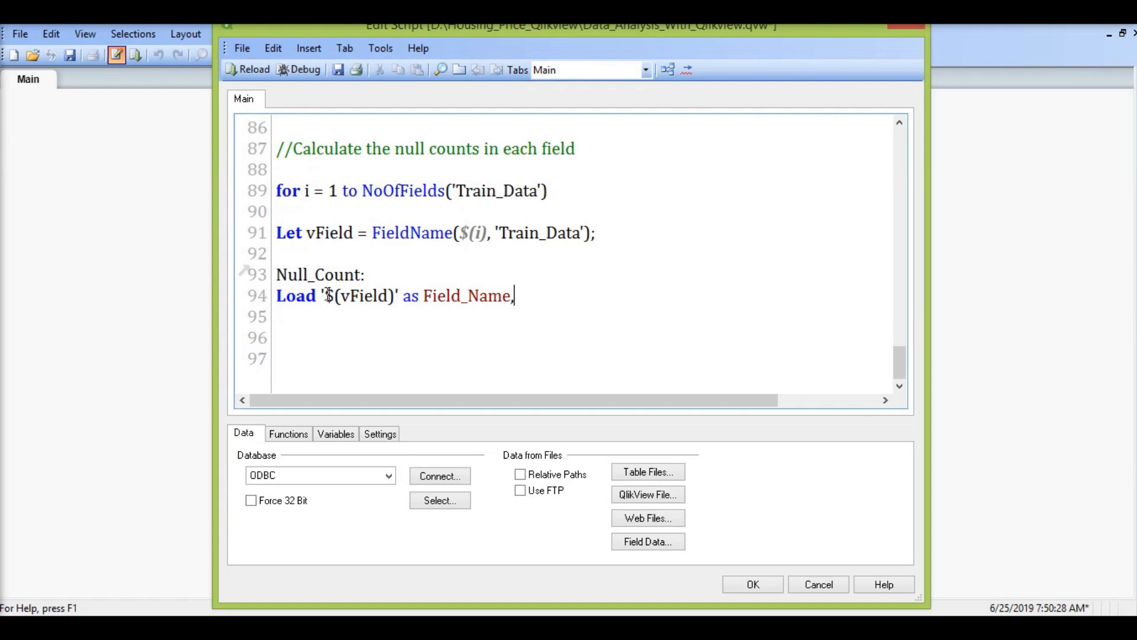
{"action": "type", "text": ","}
Step: Add the expression "if ($(vField)='NA', 1, 0) as Null_Count" as the second field of the Null_Count load
{"action": "key", "text": "Return"}
{"action": "type", "text": "if ("}
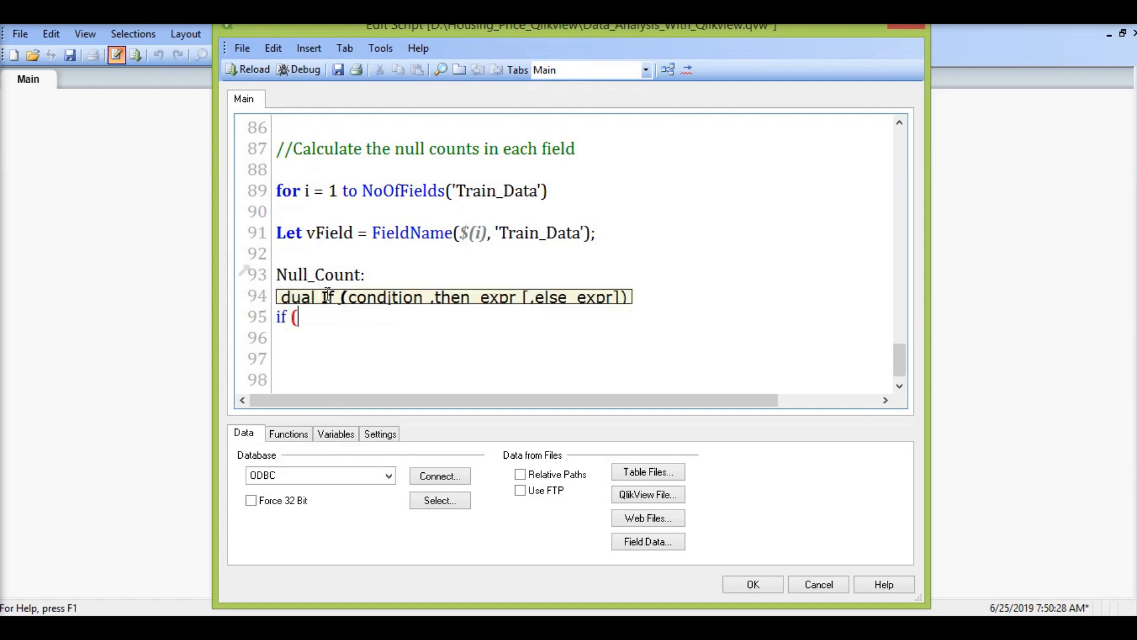
{"action": "type", "text": "'("}
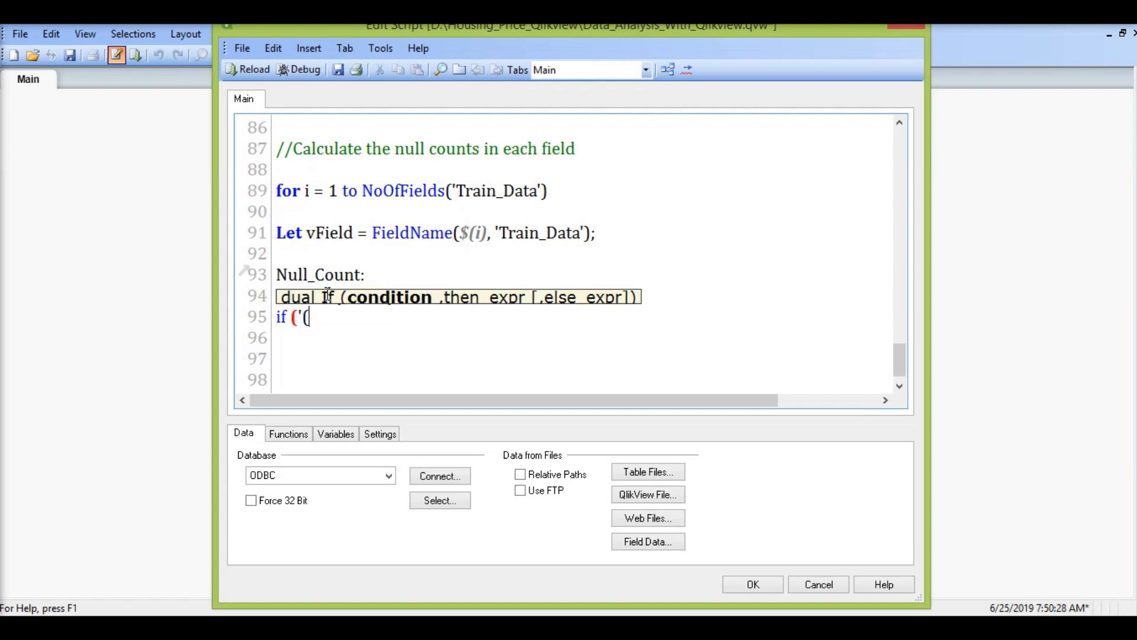
{"action": "type", "text": "$"}
{"action": "key", "text": "BackSpace"}
{"action": "key", "text": "BackSpace"}
{"action": "key", "text": "BackSpace"}
{"action": "type", "text": "$(vField"}
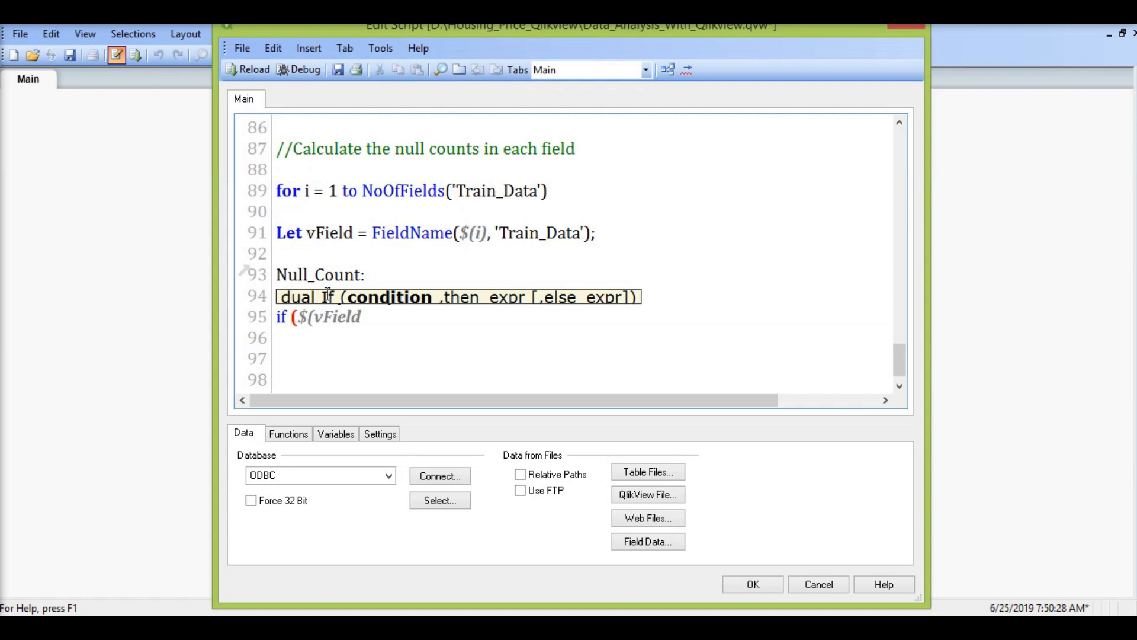
{"action": "type", "text": ")='NA', "}
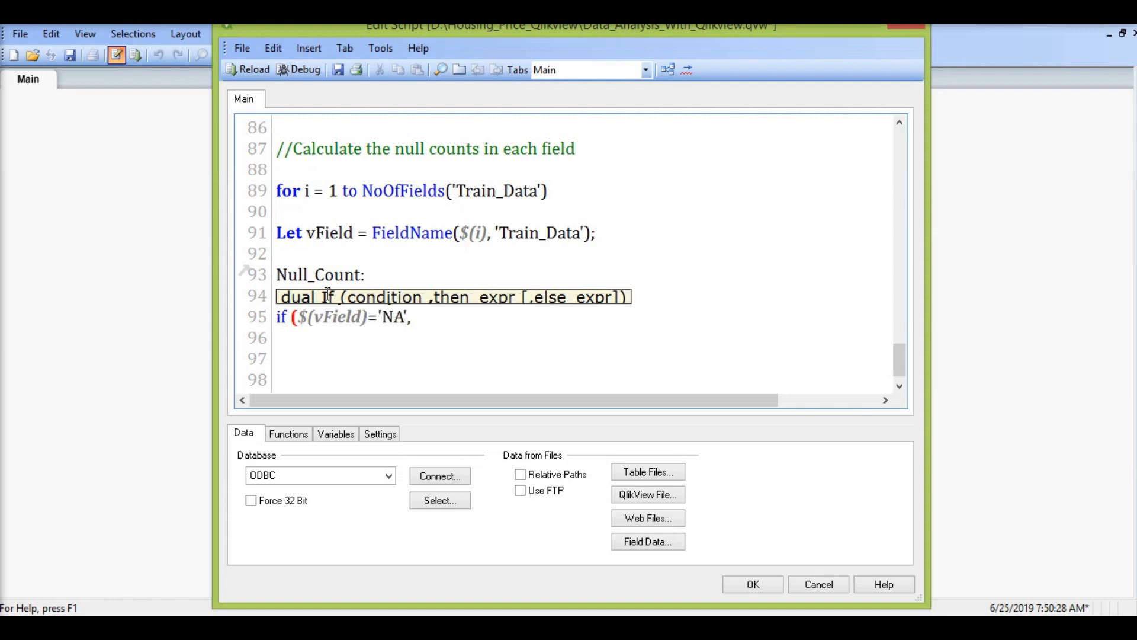
{"action": "type", "text": "1, 0"}
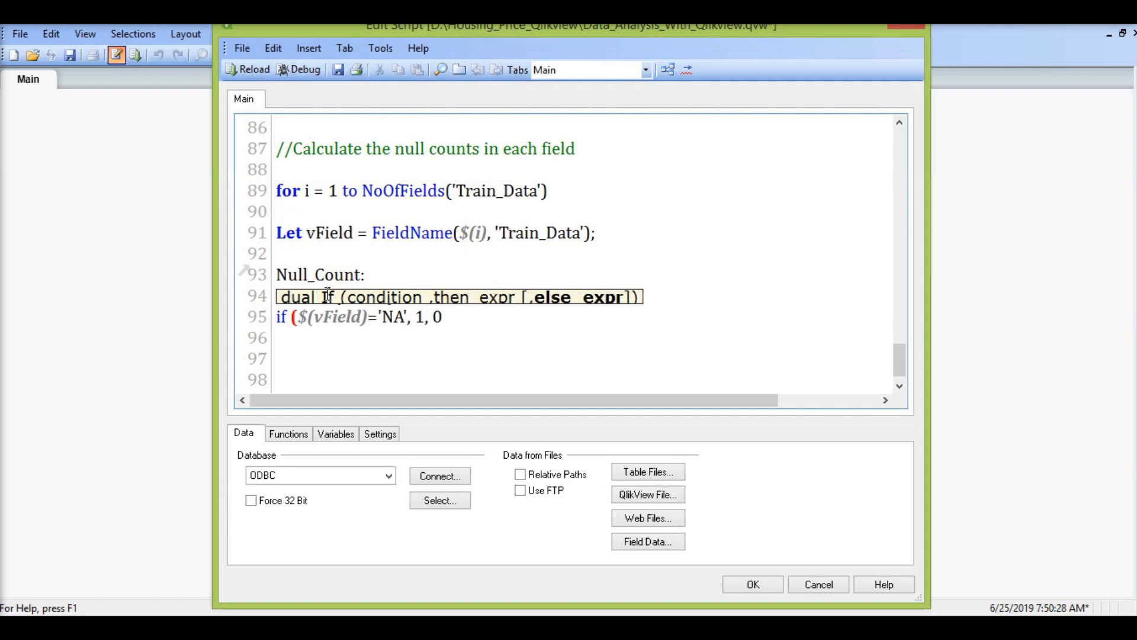
{"action": "type", "text": ") as Null"}
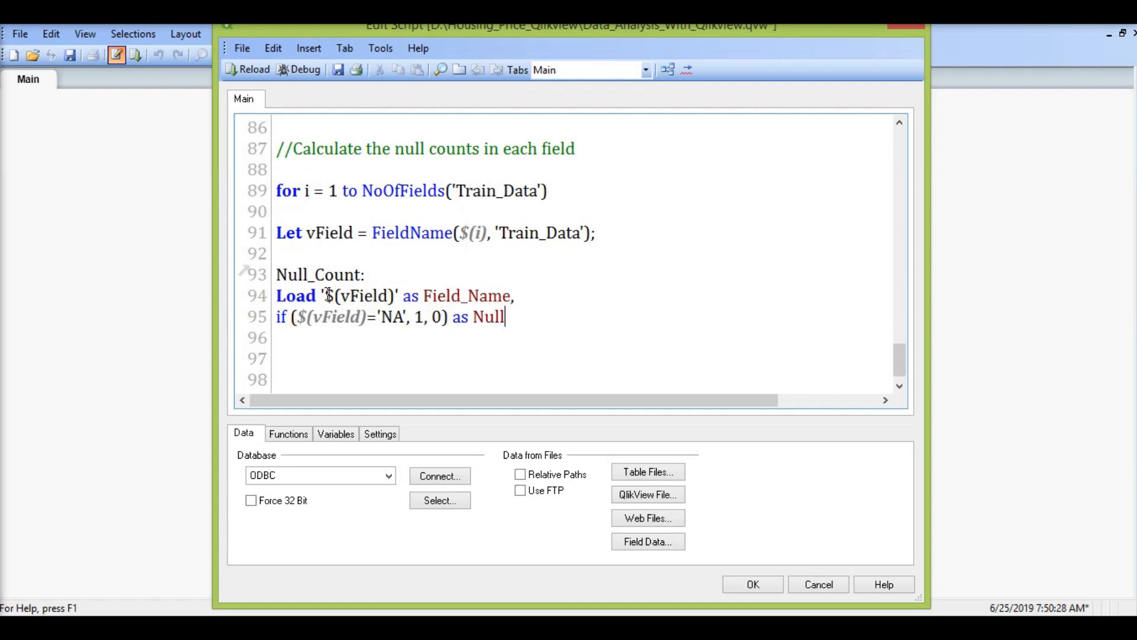
{"action": "type", "text": "_Count"}
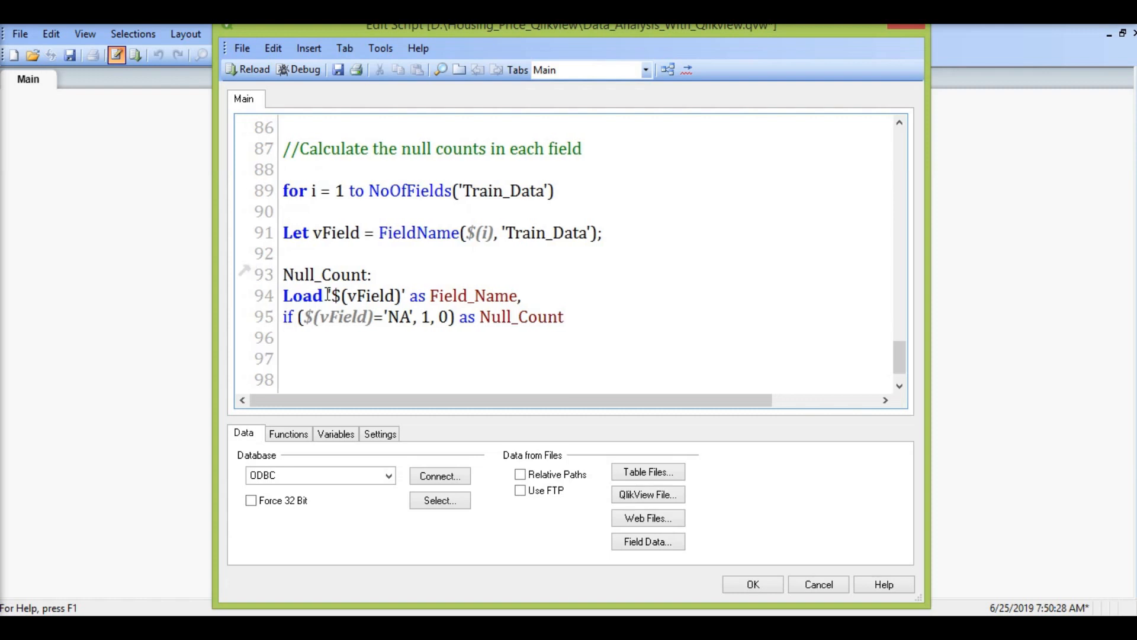
Step: Complete the load with "Resident Train_Data;" and close the loop with "Next i"
{"action": "key", "text": "Return"}
{"action": "type", "text": "Resident Train"}
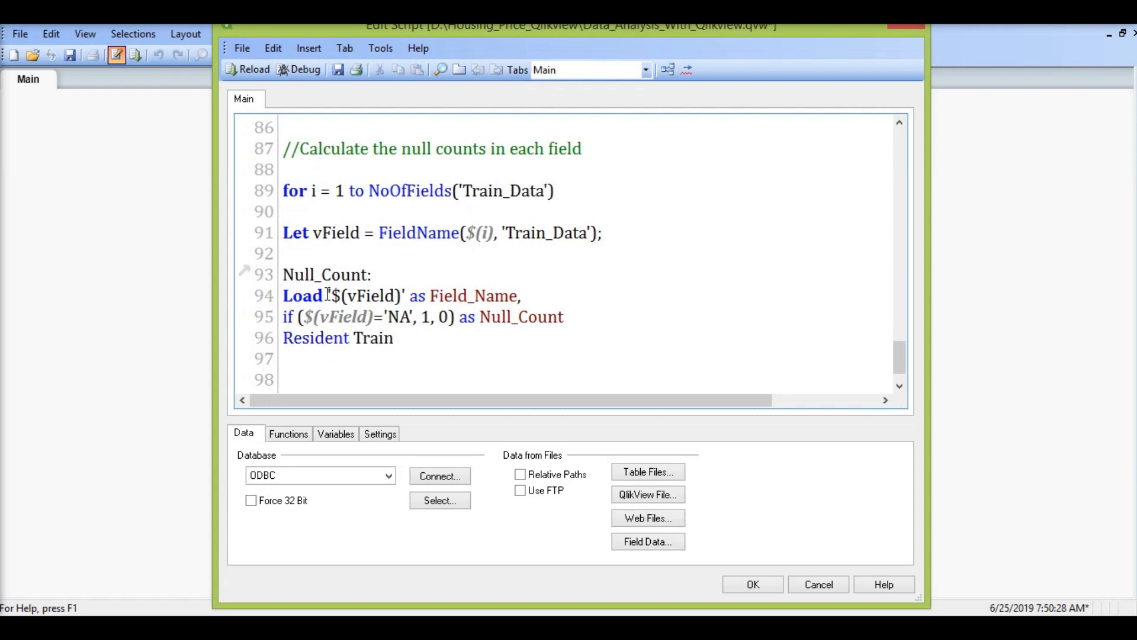
{"action": "type", "text": "_Data;  "}
{"action": "type", "text": "Next i"}
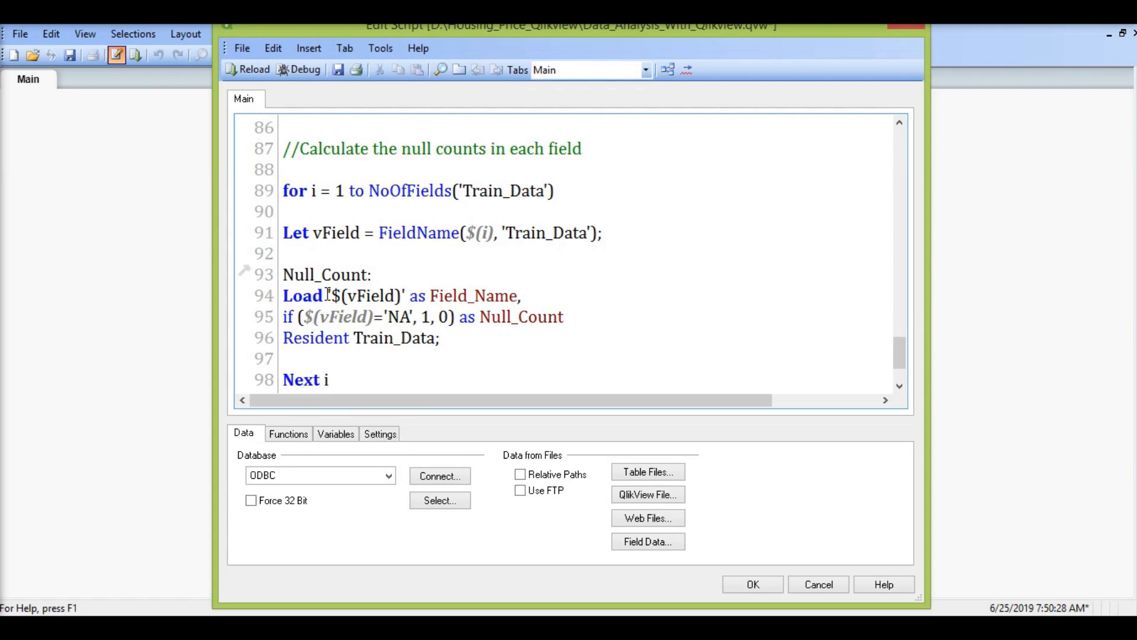
Step: Save and reload the script, dismissing the script errors and closing the progress and sheet properties dialogs
{"action": "left_click", "coordinate": [338, 69]}
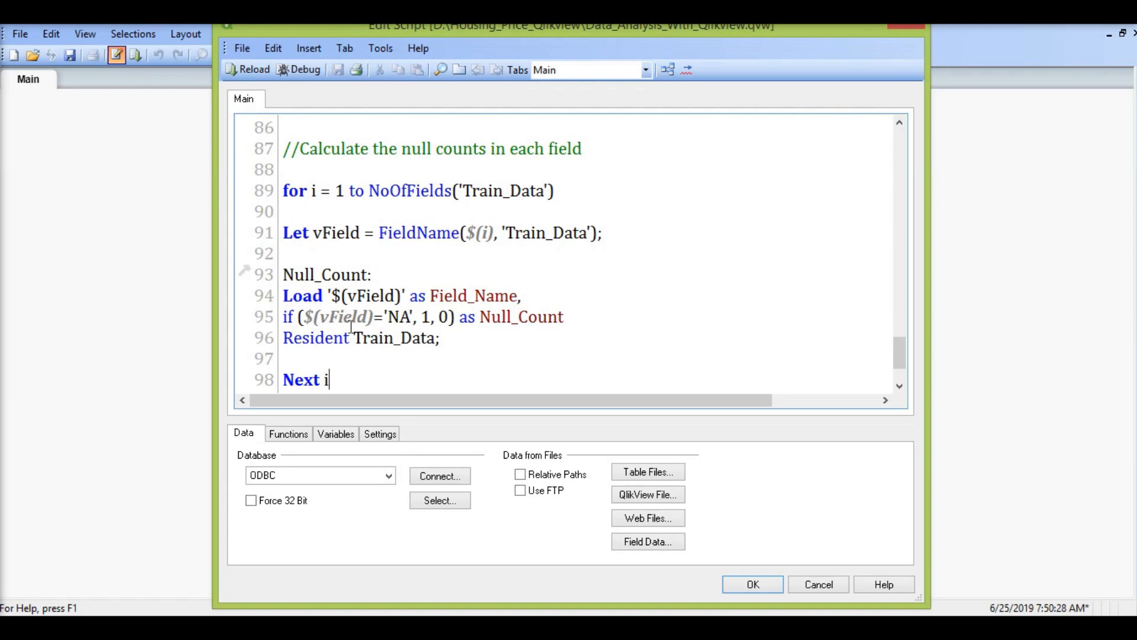
{"action": "left_click", "coordinate": [251, 70]}
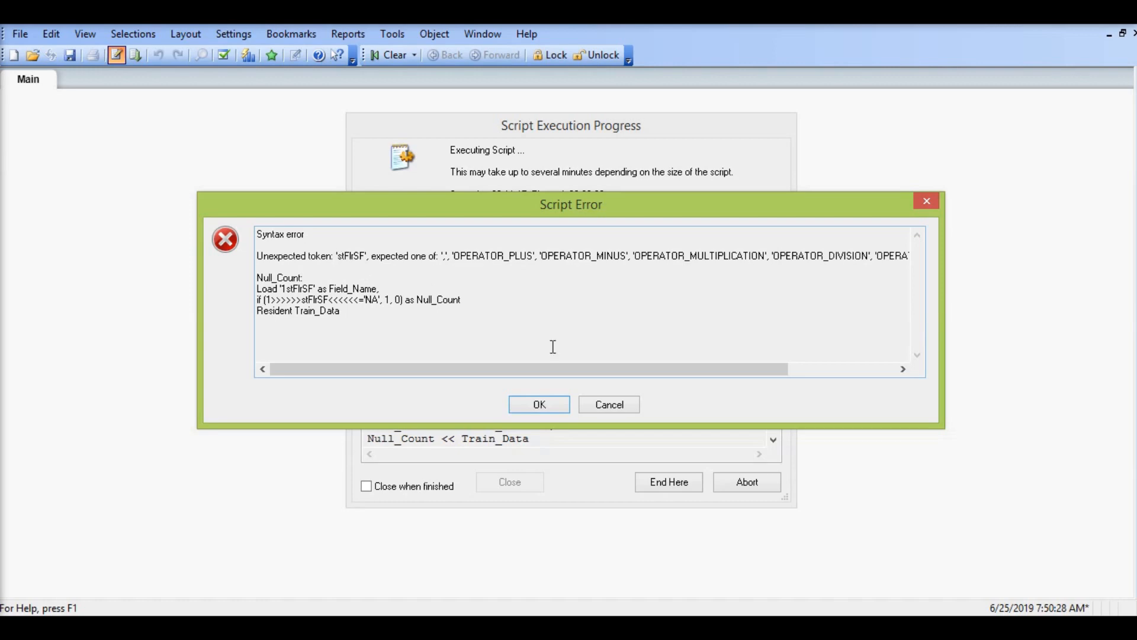
{"action": "left_click", "coordinate": [538, 404]}
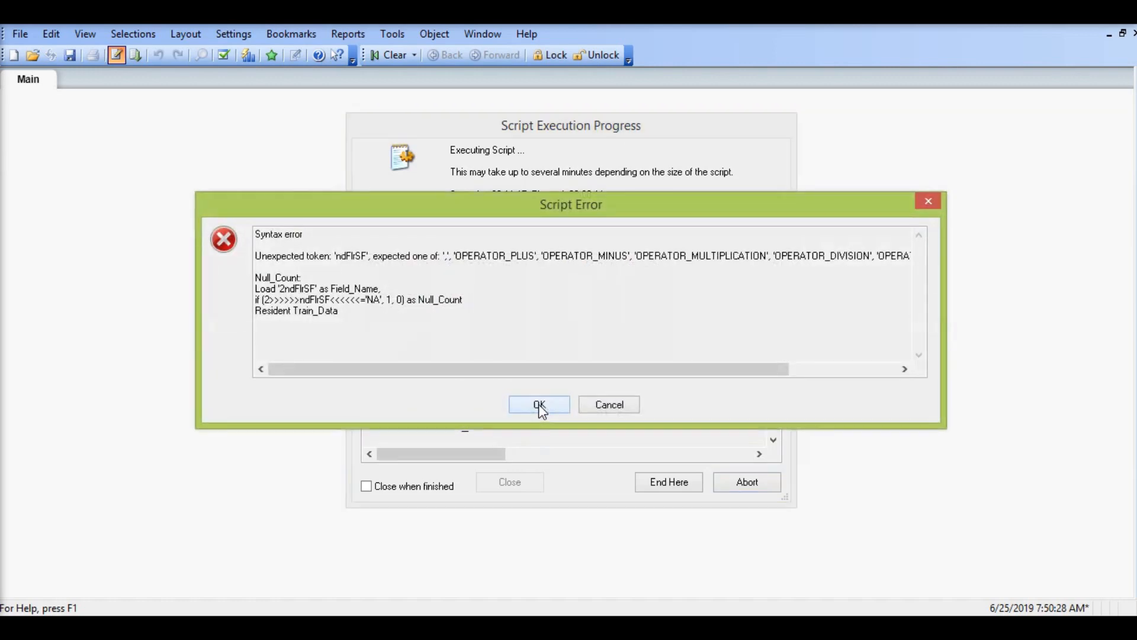
{"action": "left_click", "coordinate": [559, 407]}
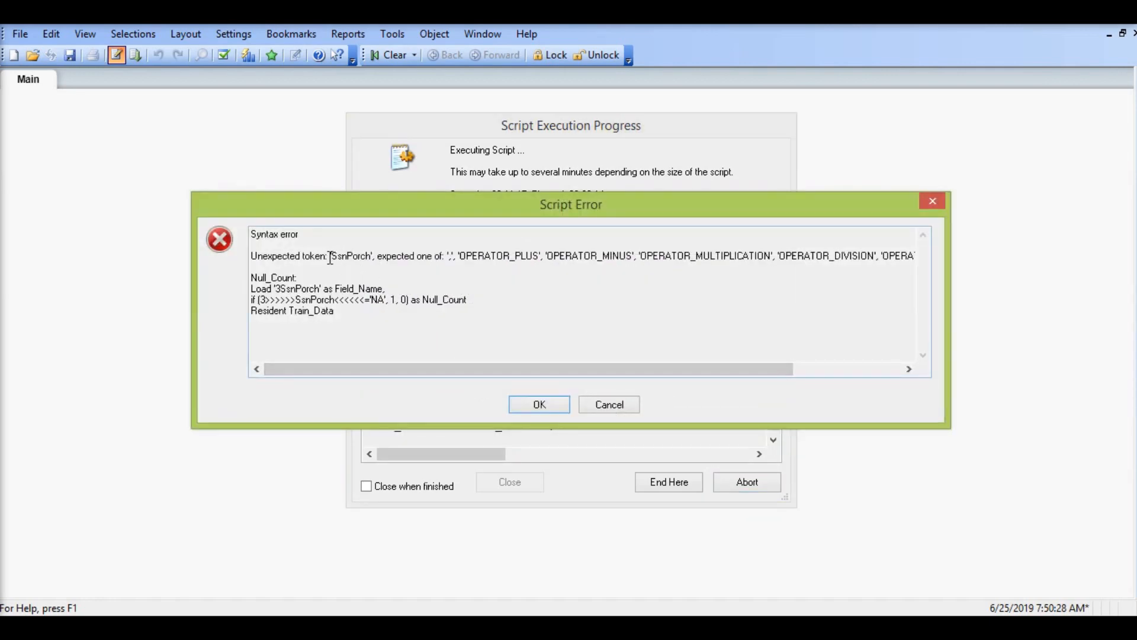
{"action": "left_click", "coordinate": [539, 403]}
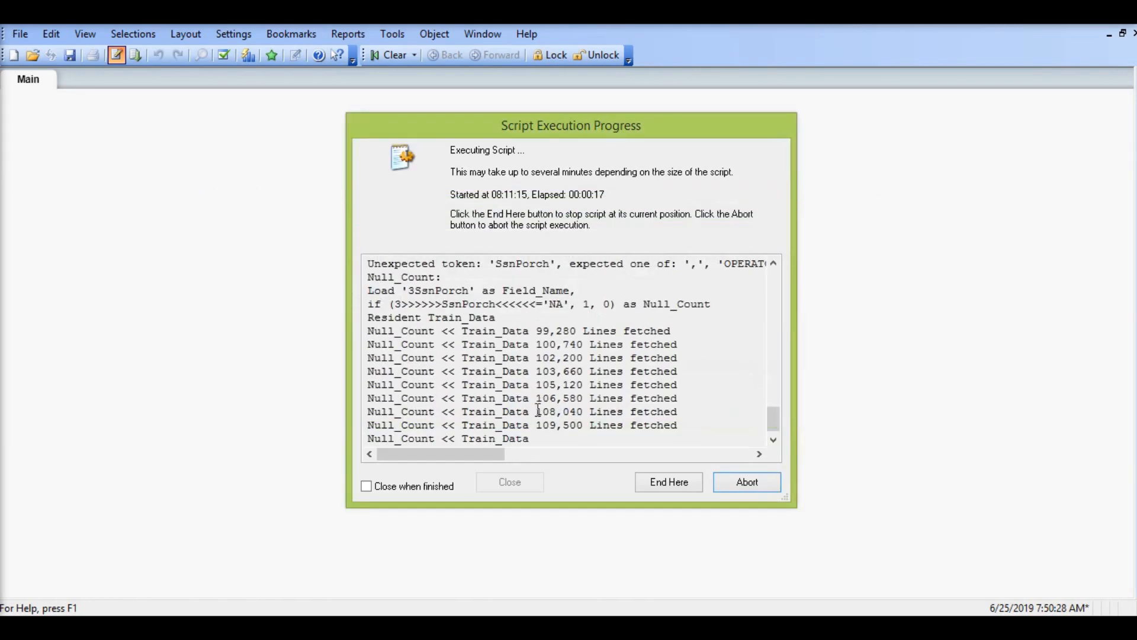
{"action": "left_click", "coordinate": [513, 482]}
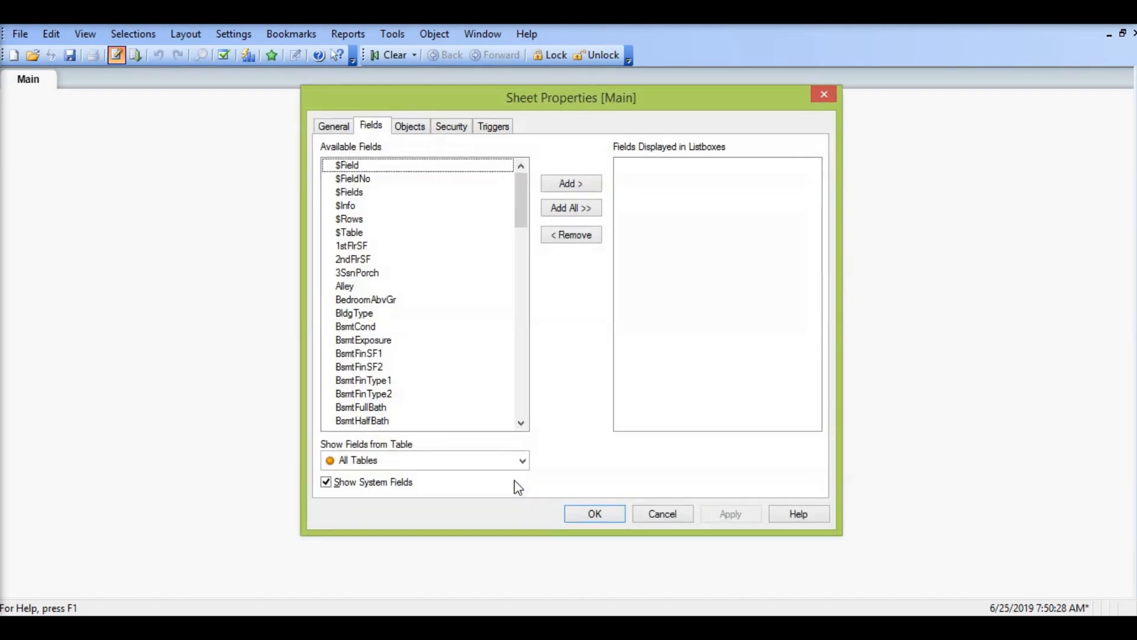
{"action": "left_click", "coordinate": [587, 513]}
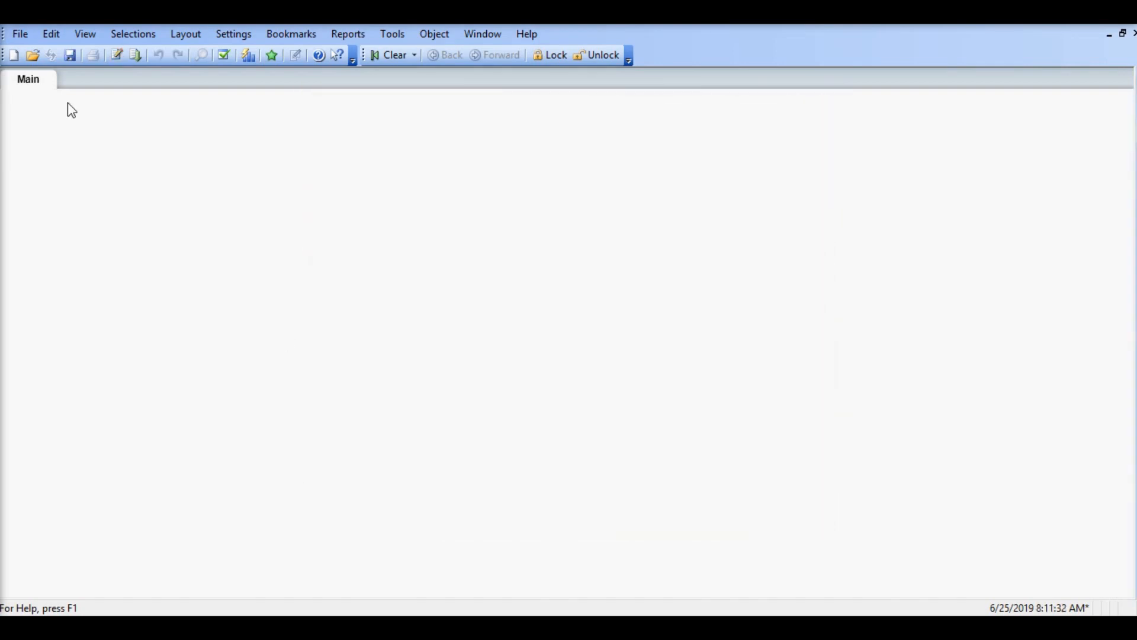
Step: Reopen the load script and alias [1stFlrSF] as FirstFloorSF and [2ndFlrSF] as SecondFloorSF in the train.csv load statement
{"action": "left_click", "coordinate": [117, 55]}
{"action": "scroll", "coordinate": [386, 244], "scroll_direction": "up", "scroll_amount": 16}
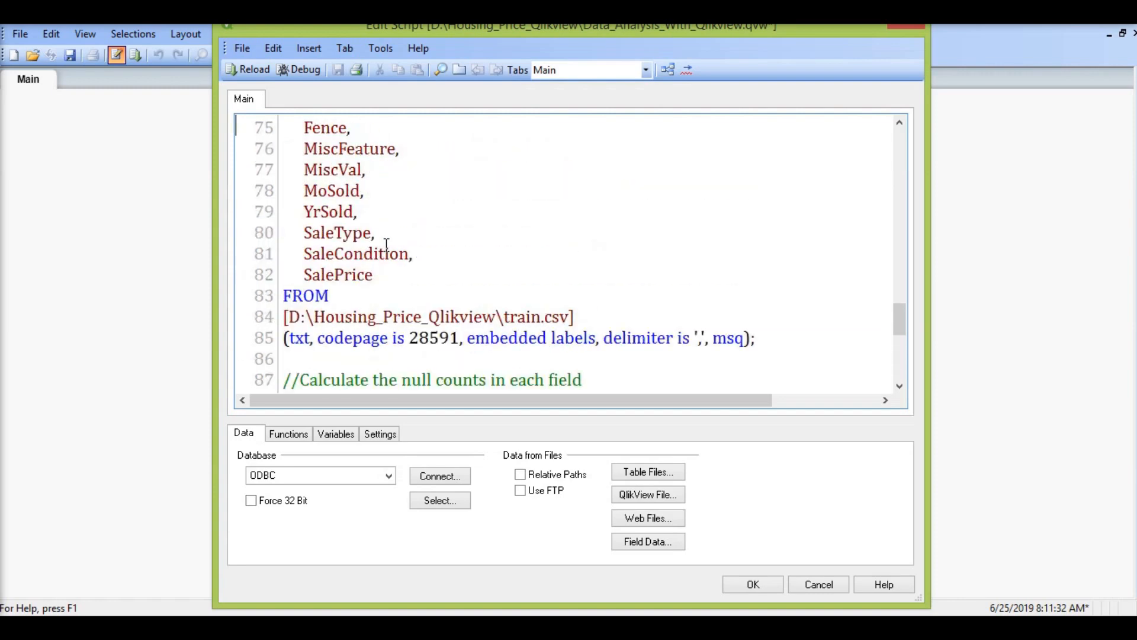
{"action": "scroll", "coordinate": [386, 244], "scroll_direction": "up", "scroll_amount": 1}
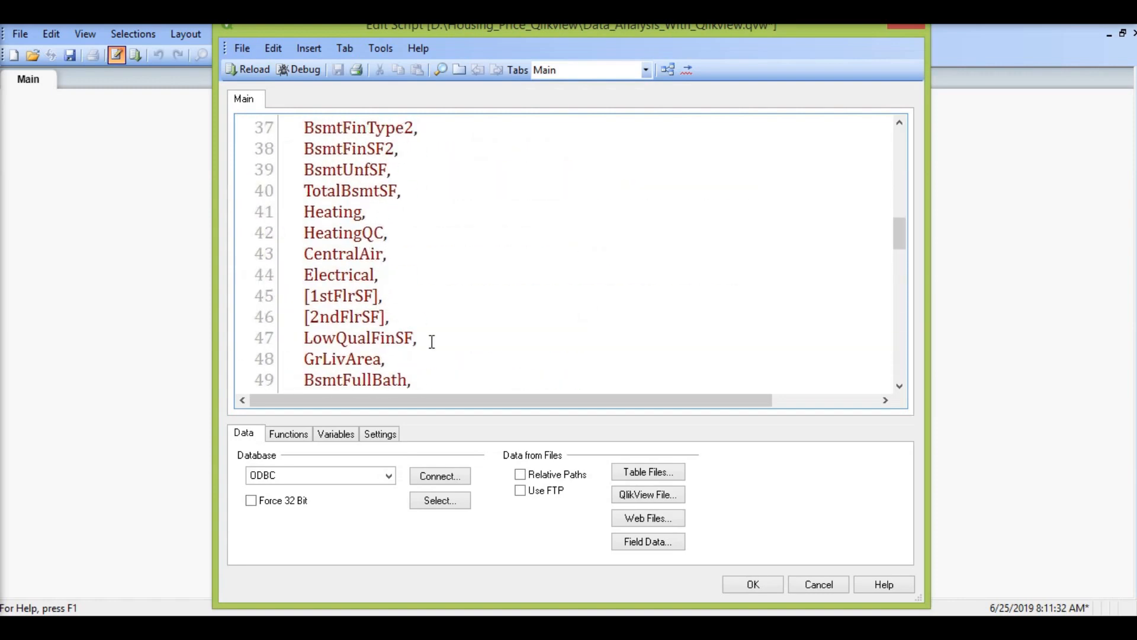
{"action": "key", "text": "Right"}
{"action": "type", "text": "as Fi"}
{"action": "type", "text": "FloorSF"}
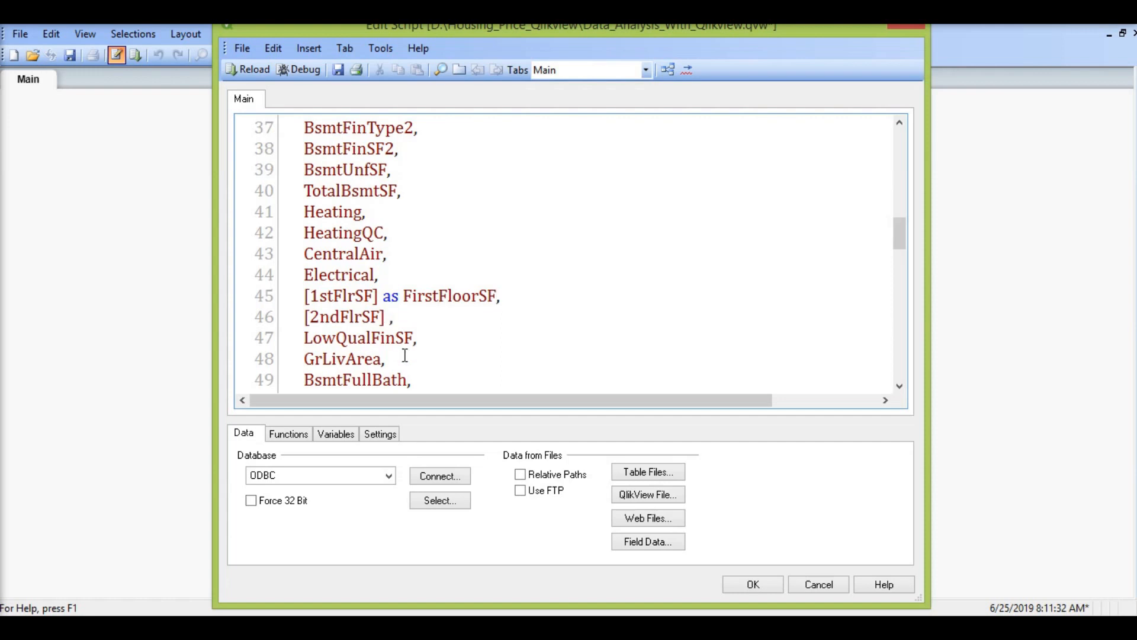
{"action": "type", "text": "as "}
{"action": "type", "text": "Secon"}
{"action": "type", "text": "dFloorSF"}
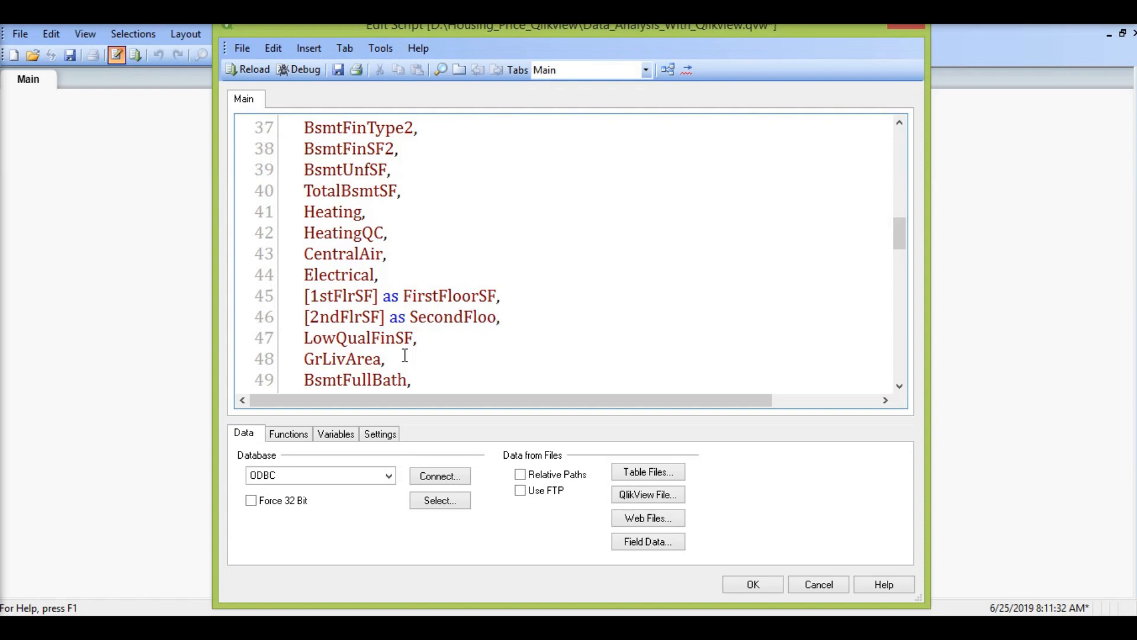
Step: Alias the [3SsnPorch] field as ThirdSSNPorch in the train.csv load statement
{"action": "scroll", "coordinate": [405, 355], "scroll_direction": "down", "scroll_amount": 6}
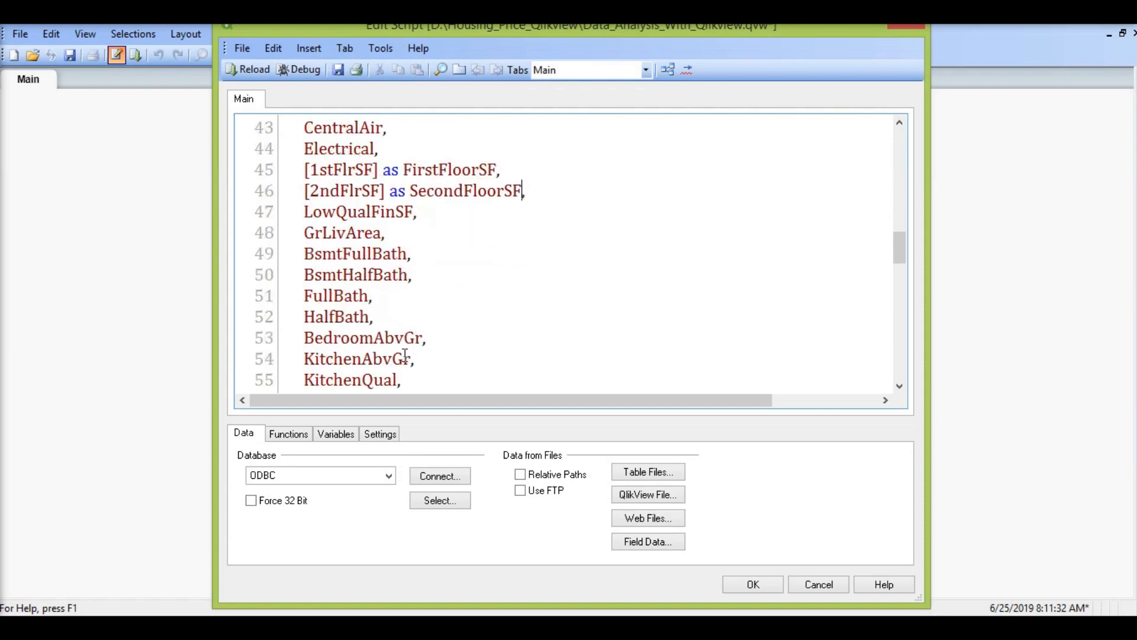
{"action": "scroll", "coordinate": [405, 355], "scroll_direction": "down", "scroll_amount": 2}
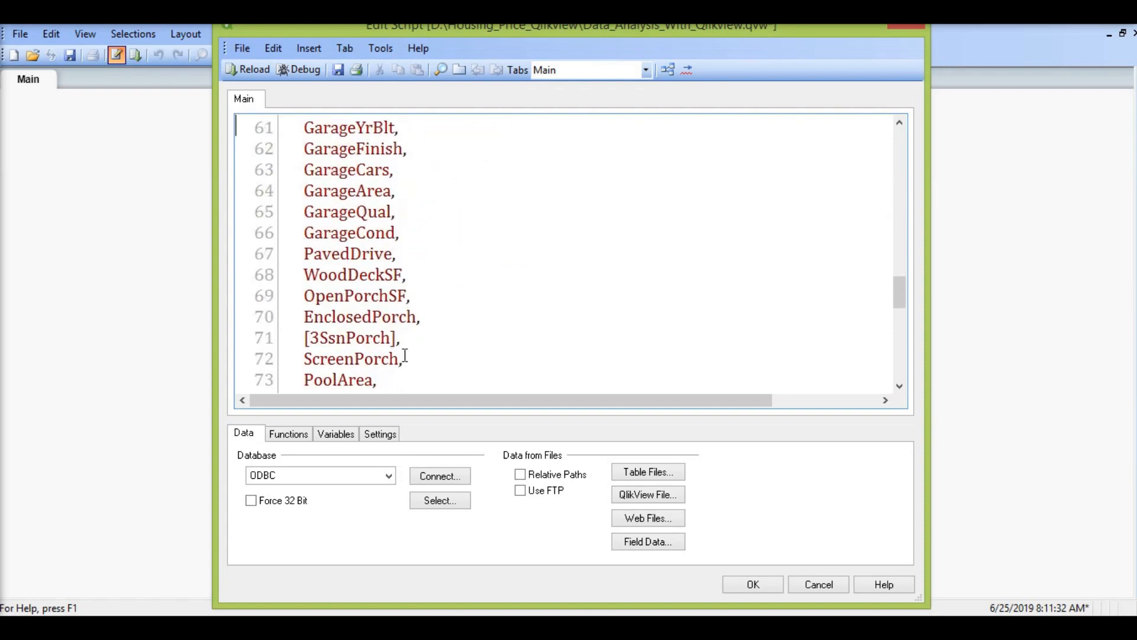
{"action": "left_click", "coordinate": [398, 344]}
{"action": "type", "text": "as ThirdSSNPorch"}
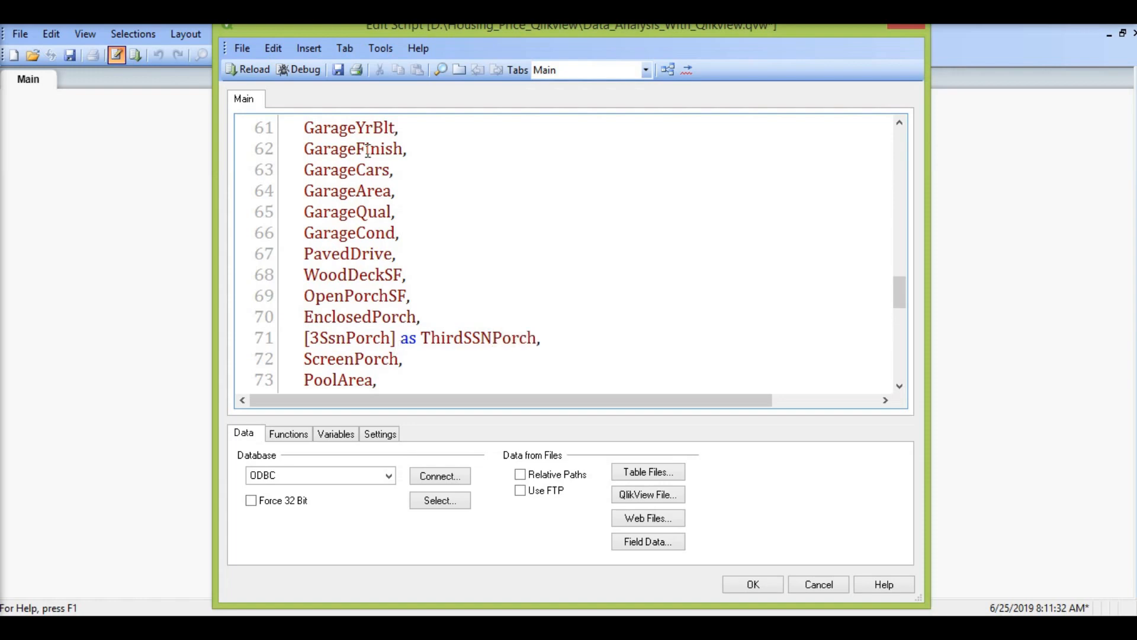
Step: Save and reload the script with the renamed fields, and close the progress and sheet properties dialogs
{"action": "left_click", "coordinate": [335, 69]}
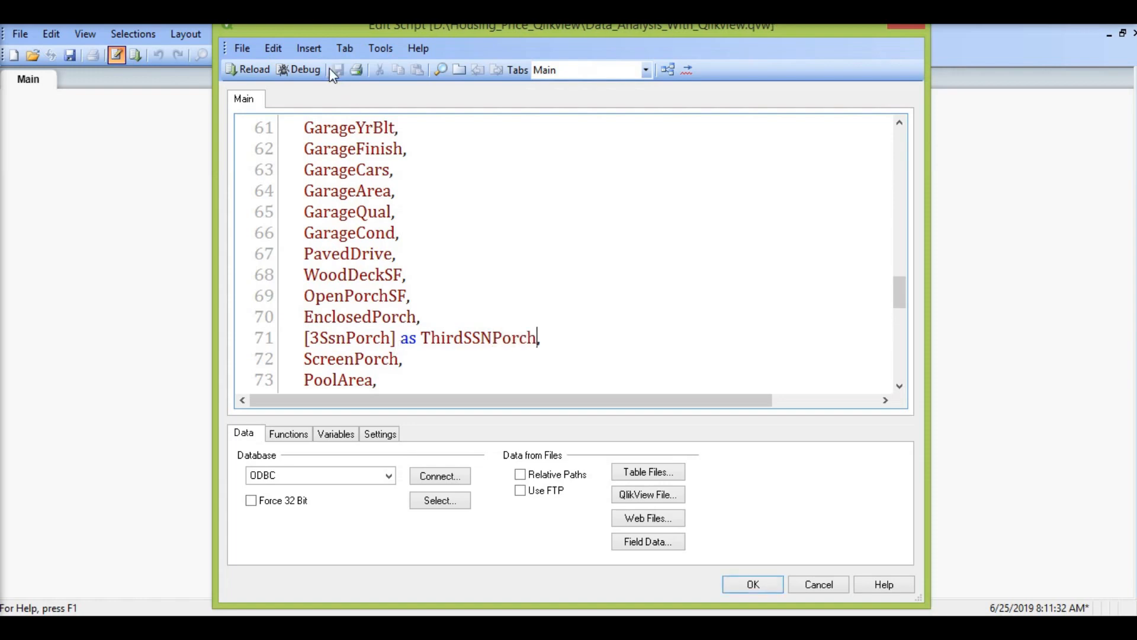
{"action": "left_click", "coordinate": [254, 67]}
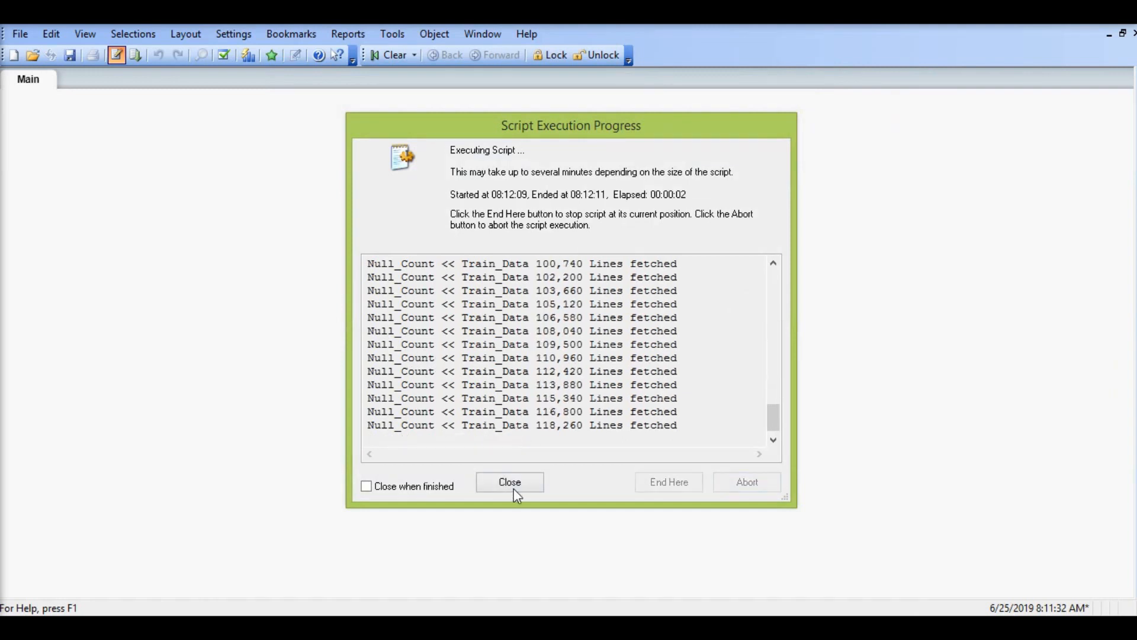
{"action": "left_click", "coordinate": [519, 482]}
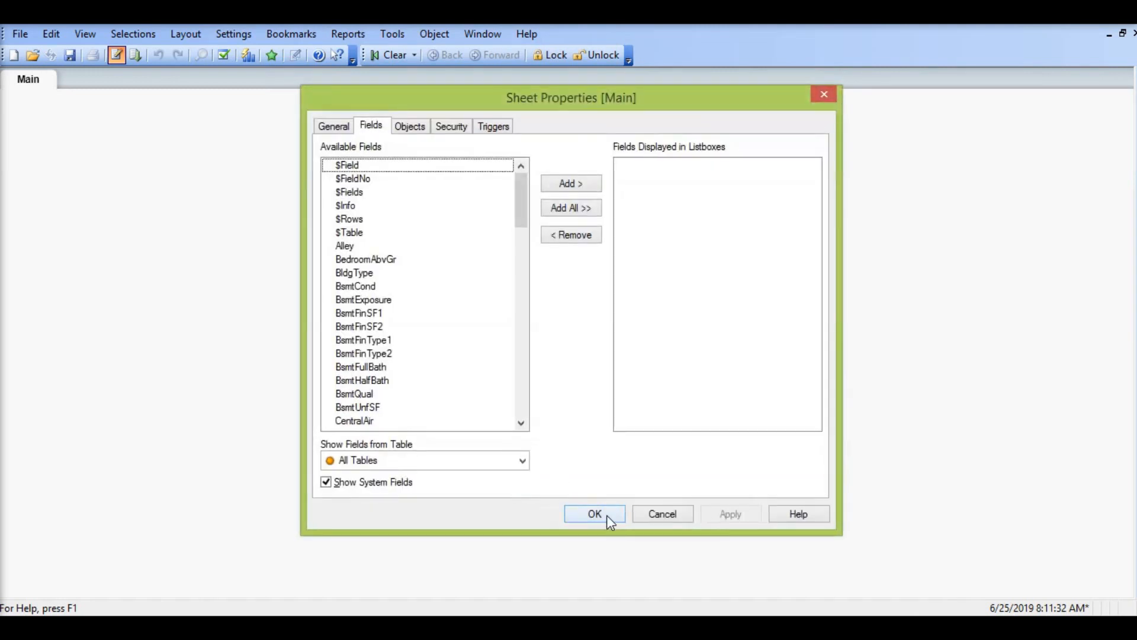
{"action": "left_click", "coordinate": [603, 513]}
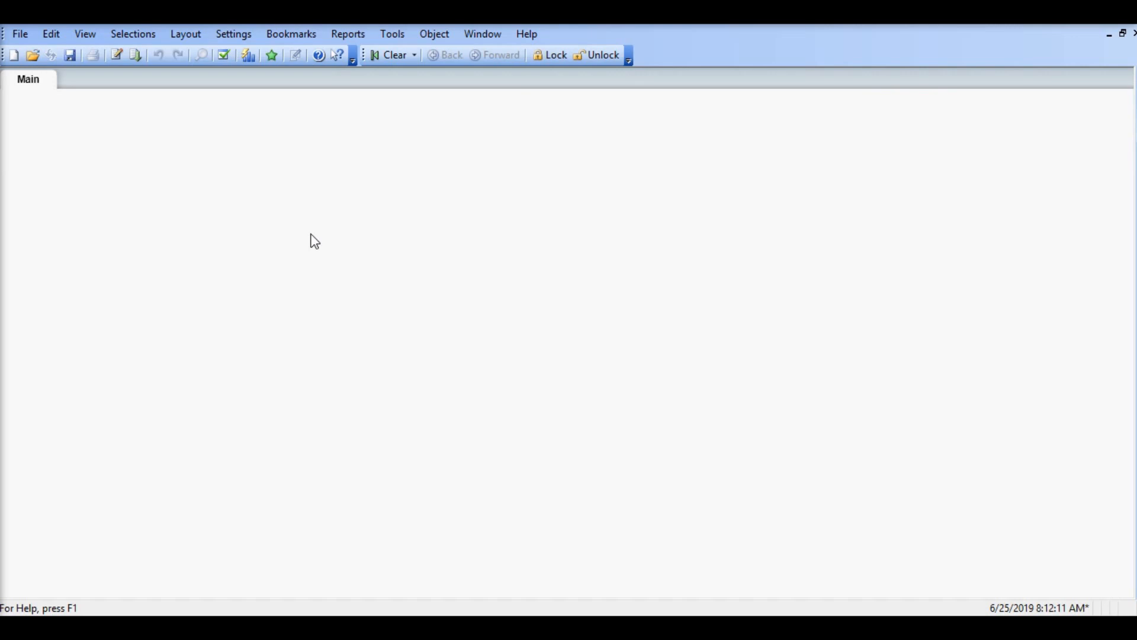
{"action": "right_click", "coordinate": [253, 207]}
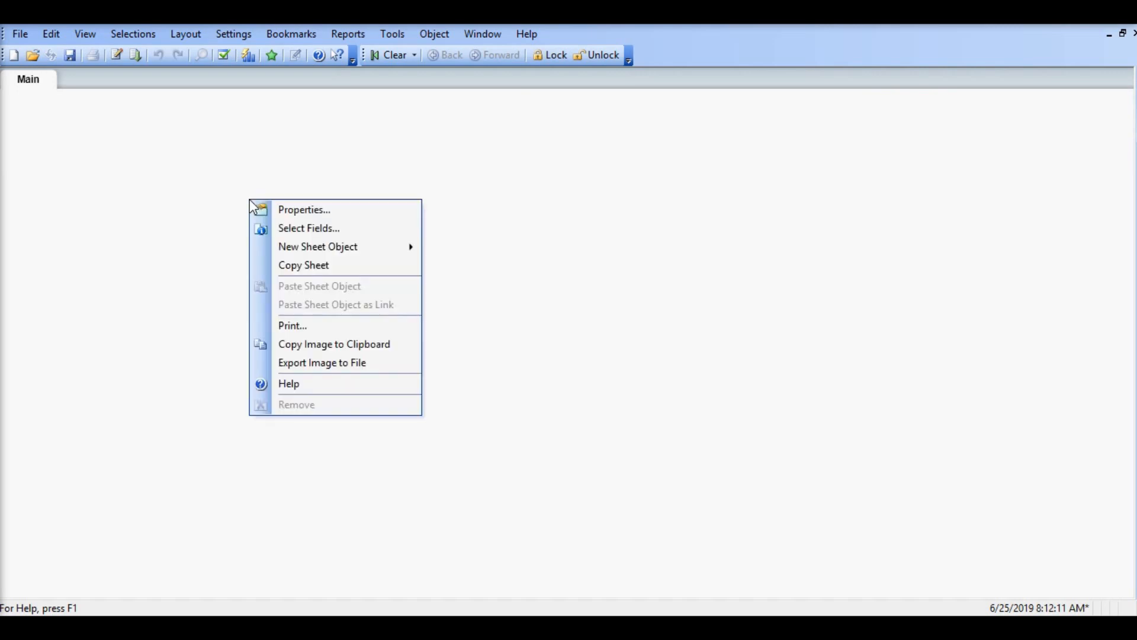
{"action": "mouse_move", "coordinate": [353, 248]}
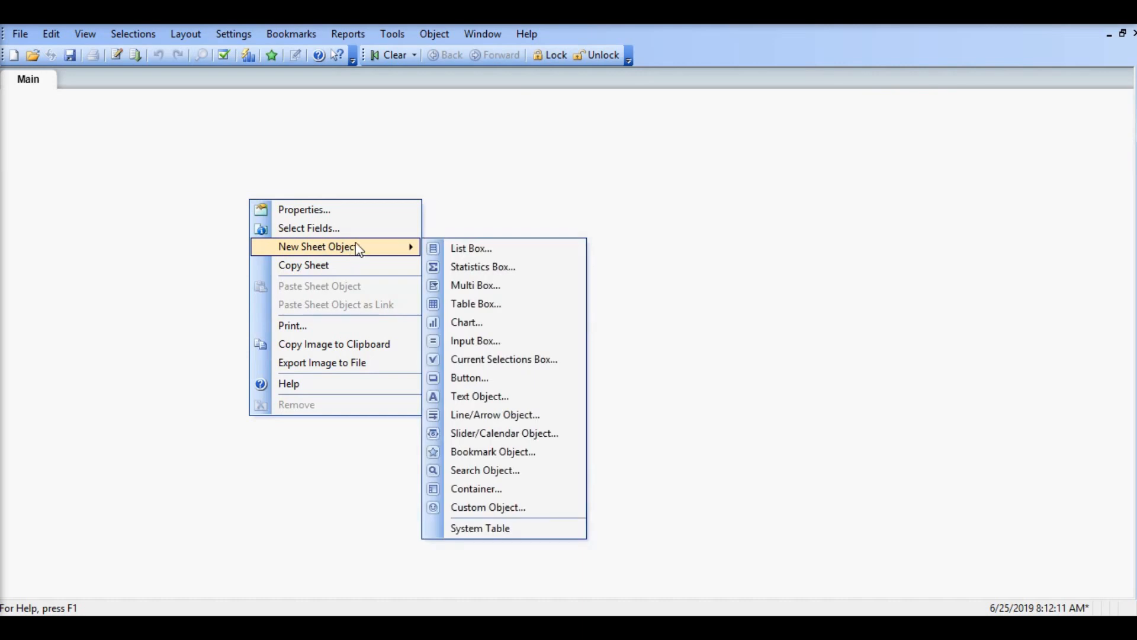
{"action": "left_click", "coordinate": [570, 200]}
Step: Open the table viewer, preview the Null_Count table's records, and close the preview and the viewer
{"action": "key", "text": "ctrl+t"}
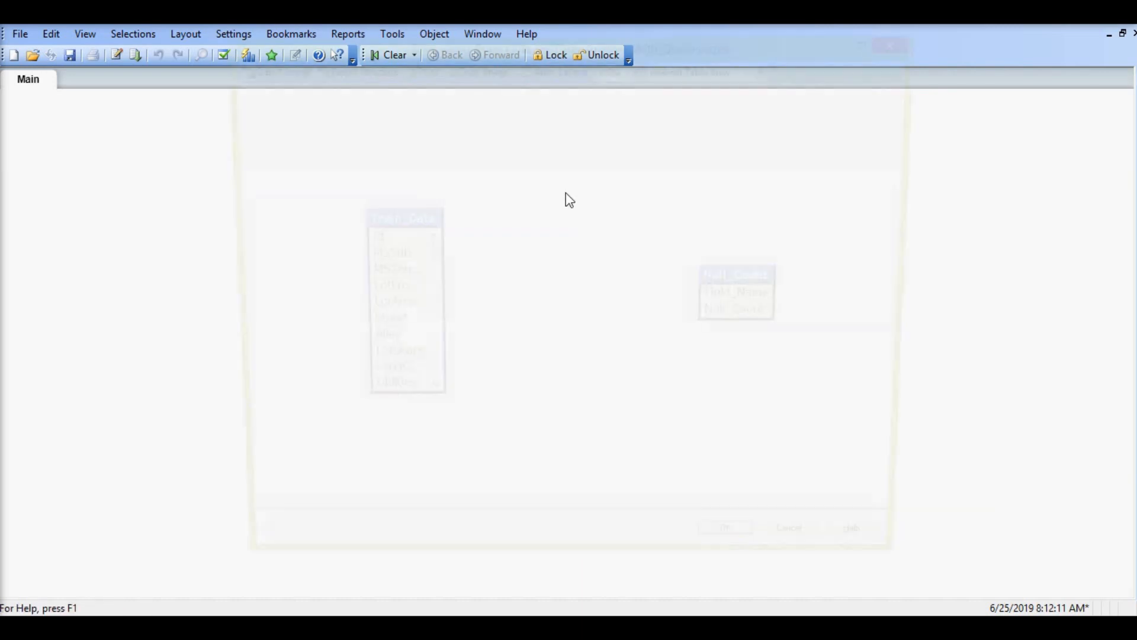
{"action": "right_click", "coordinate": [731, 283]}
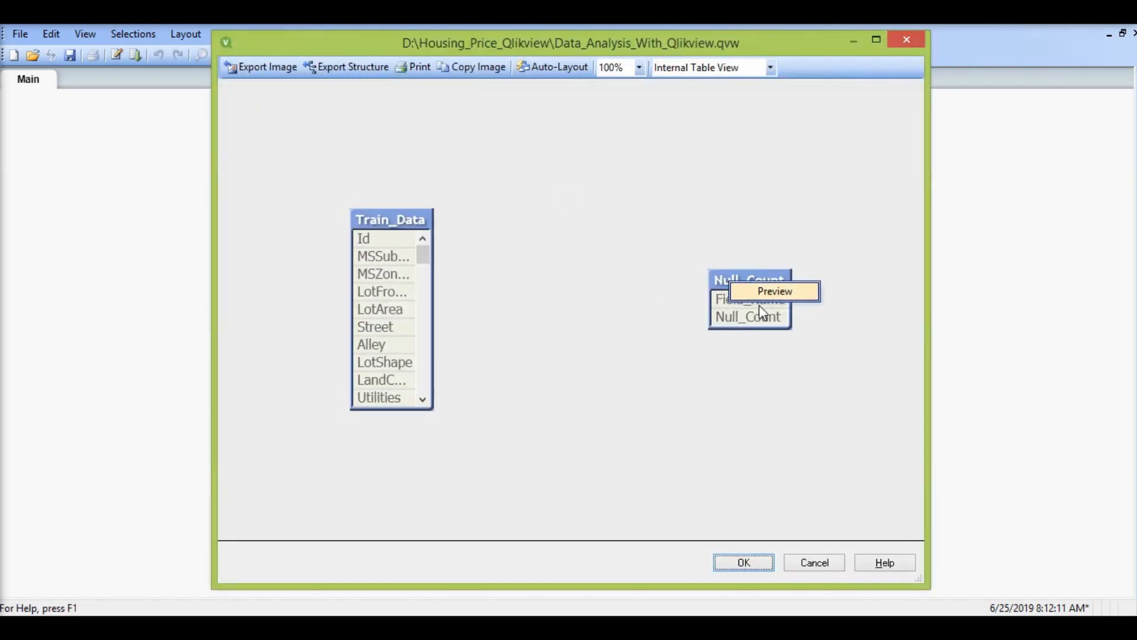
{"action": "left_click", "coordinate": [766, 293]}
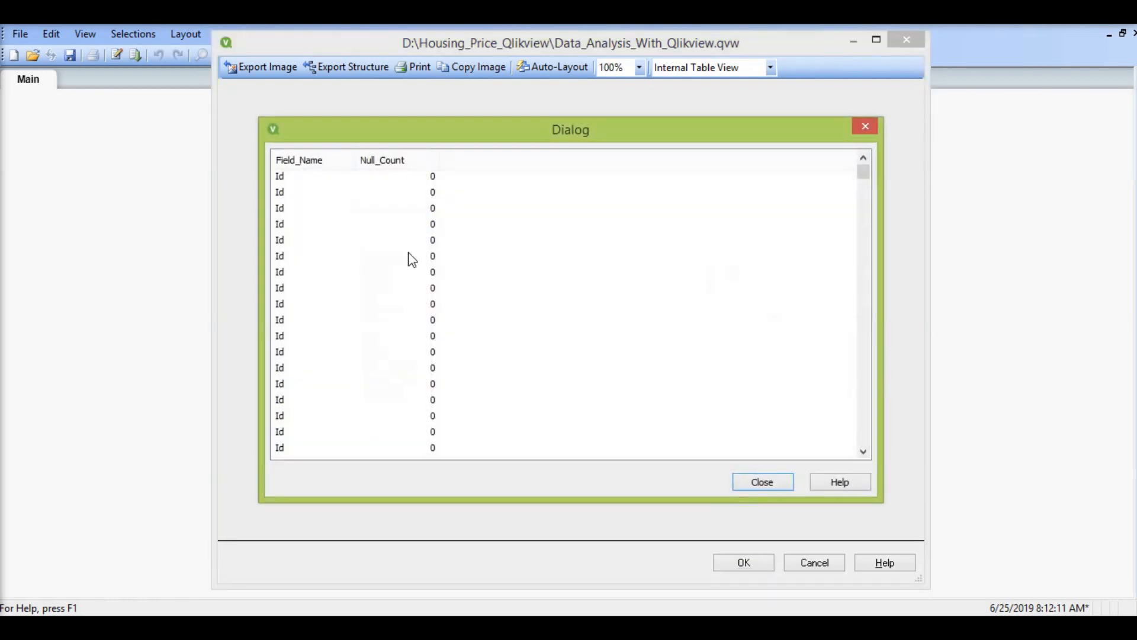
{"action": "left_click_drag", "start_coordinate": [871, 169], "coordinate": [873, 388]}
{"action": "left_click", "coordinate": [763, 481]}
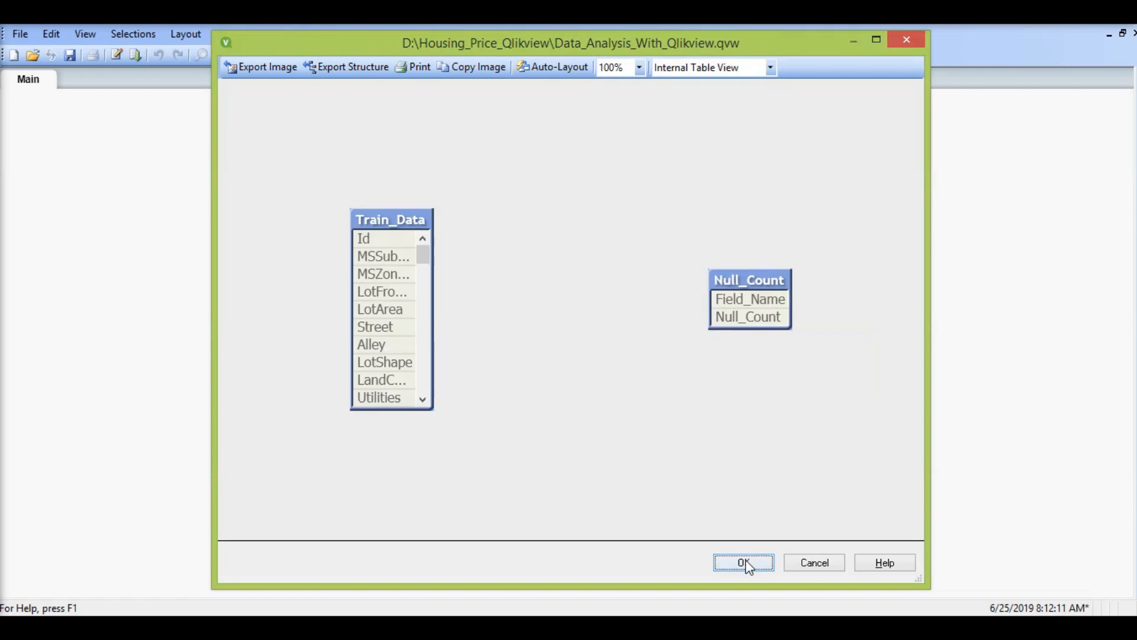
{"action": "left_click", "coordinate": [743, 561]}
Step: Create a new straight table chart on the Main sheet with Field_Name from the Null_Count table as its dimension
{"action": "right_click", "coordinate": [202, 149]}
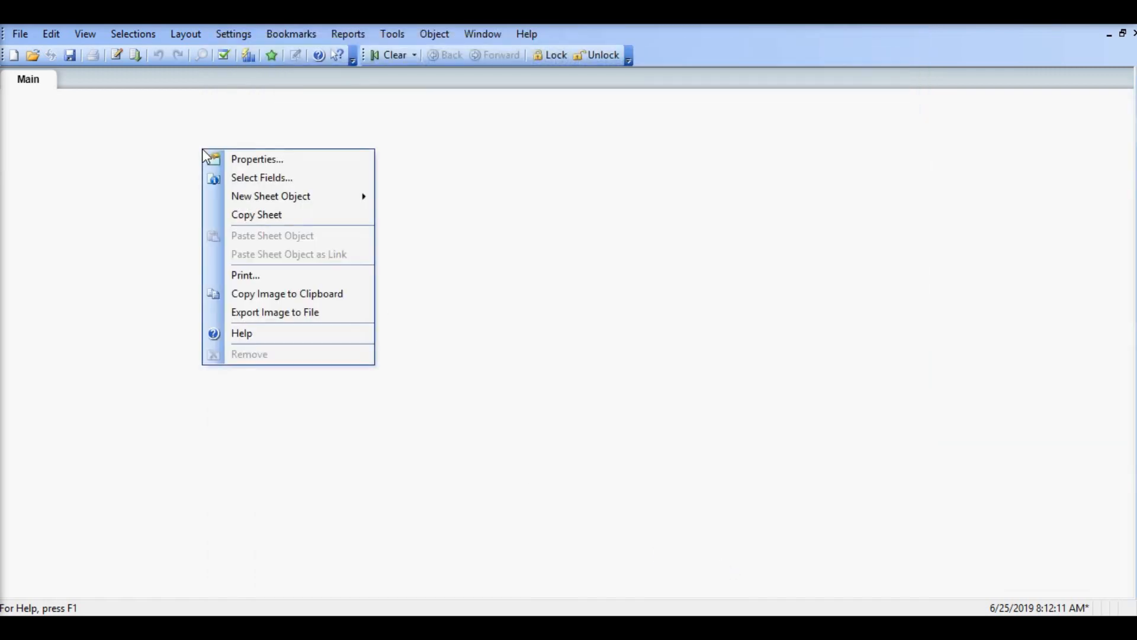
{"action": "mouse_move", "coordinate": [351, 206]}
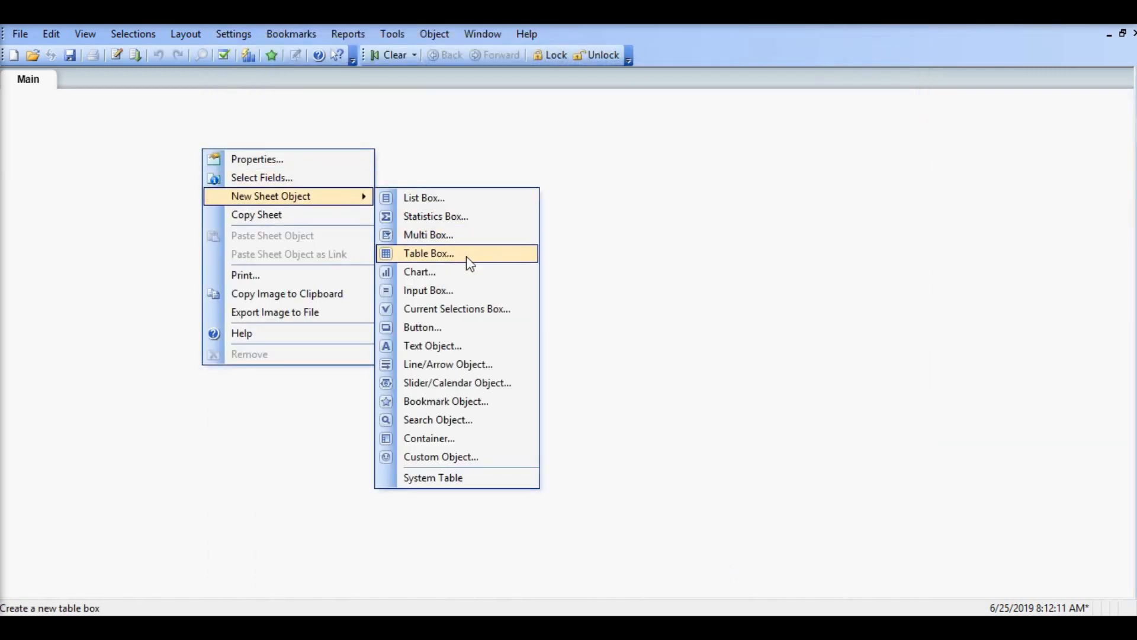
{"action": "left_click", "coordinate": [461, 274]}
{"action": "left_click", "coordinate": [657, 370]}
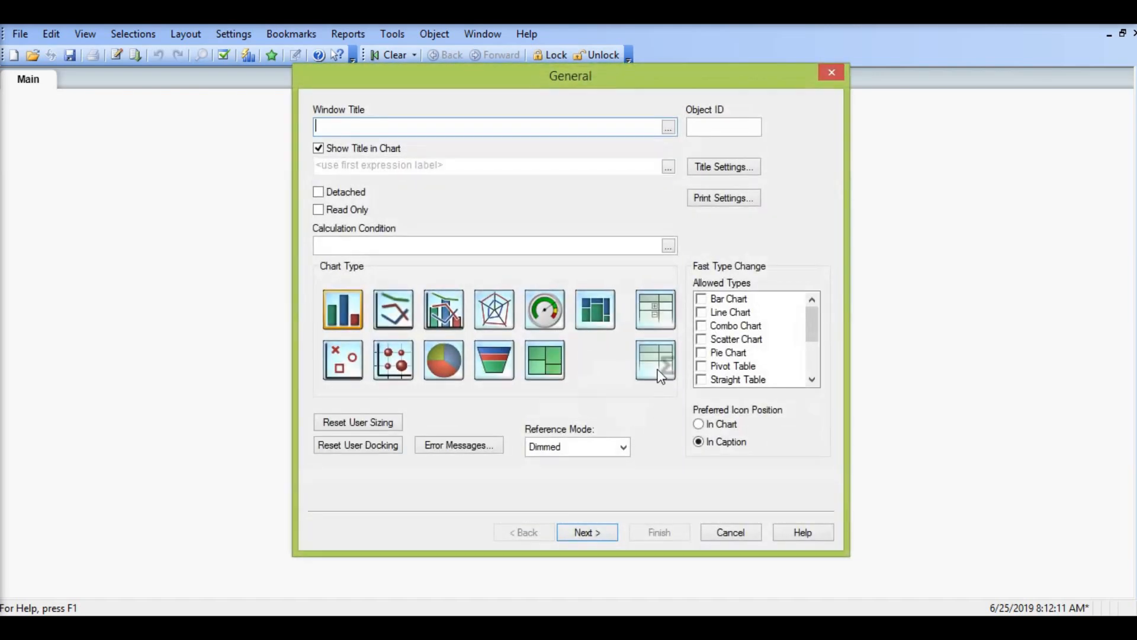
{"action": "left_click", "coordinate": [608, 531]}
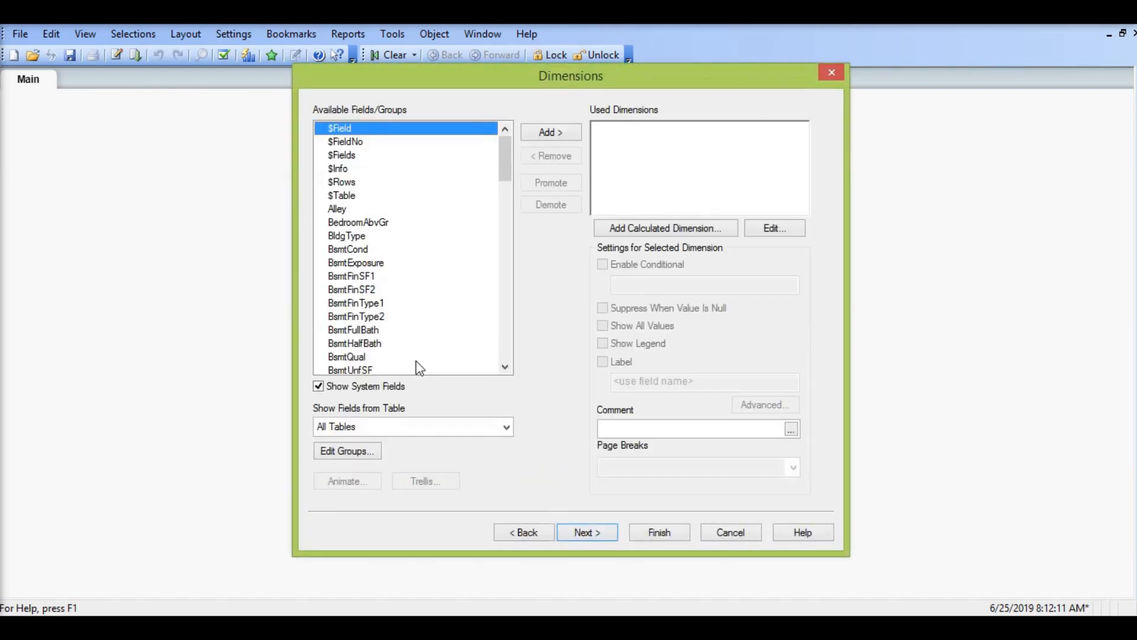
{"action": "left_click", "coordinate": [406, 428]}
{"action": "left_click", "coordinate": [374, 473]}
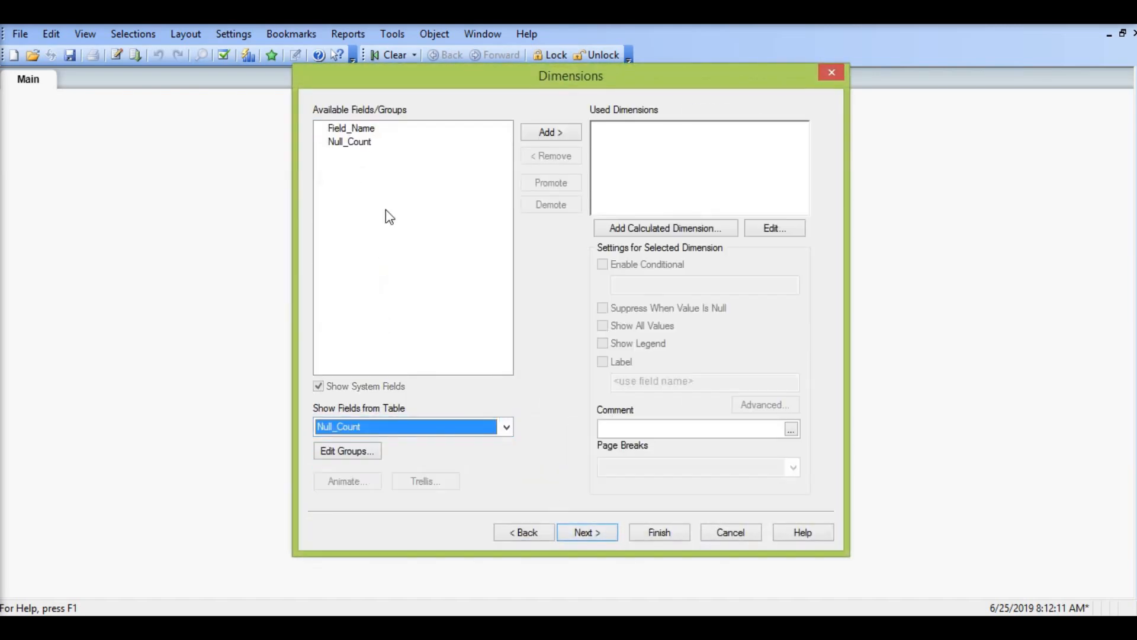
{"action": "double_click", "coordinate": [362, 128]}
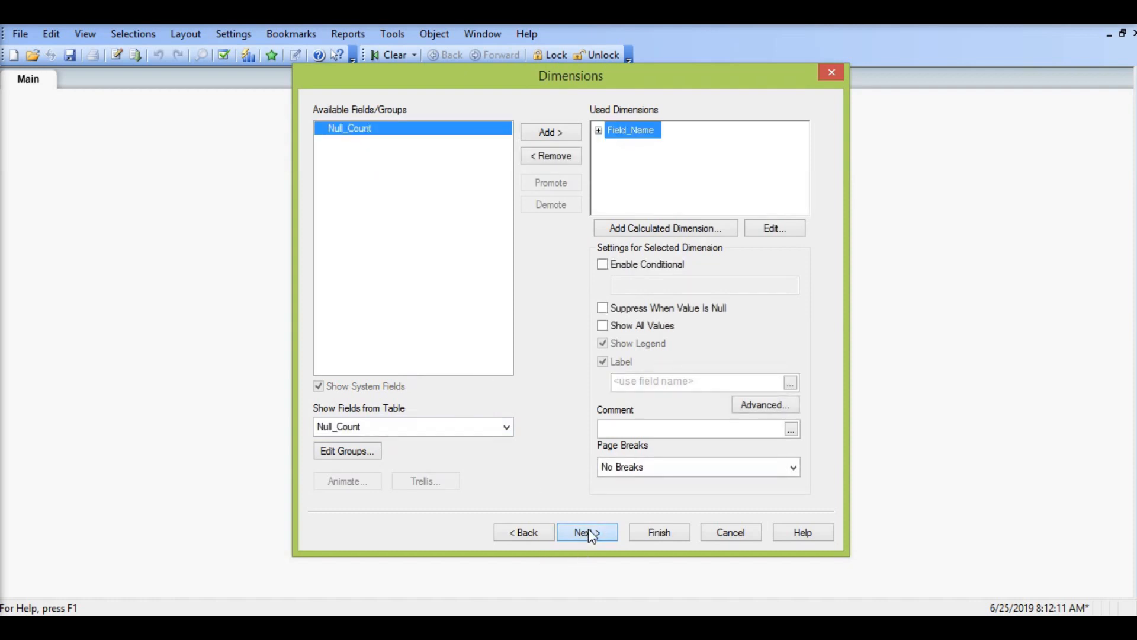
Step: Add the expression =sum(Null_Count) to the straight table
{"action": "left_click", "coordinate": [588, 531]}
{"action": "type", "text": "="}
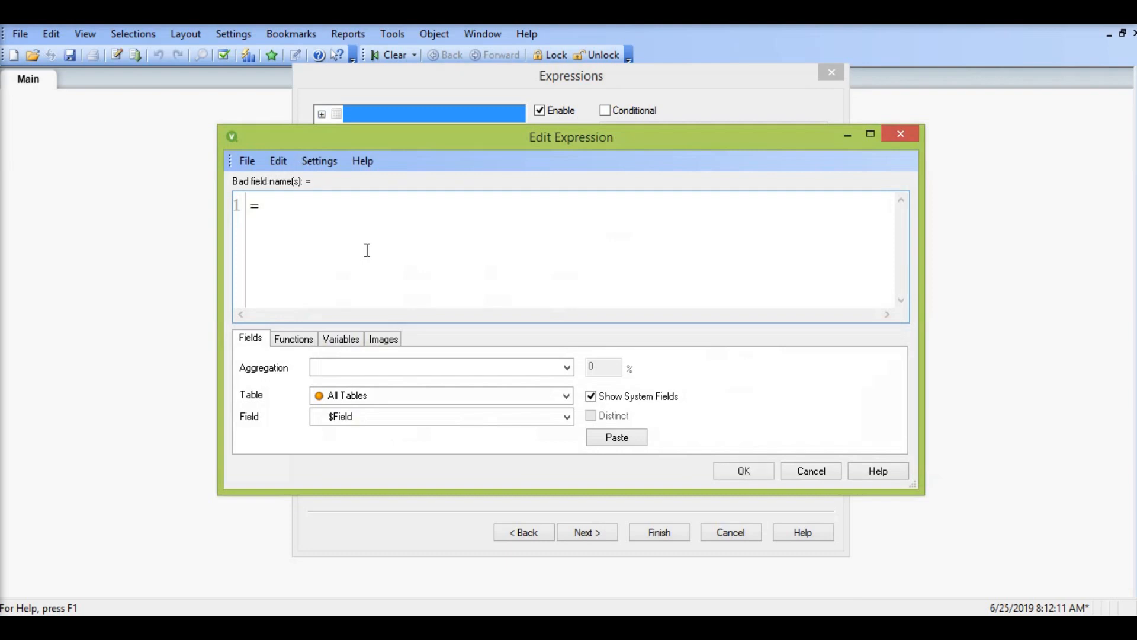
{"action": "type", "text": "sum(Null_C"}
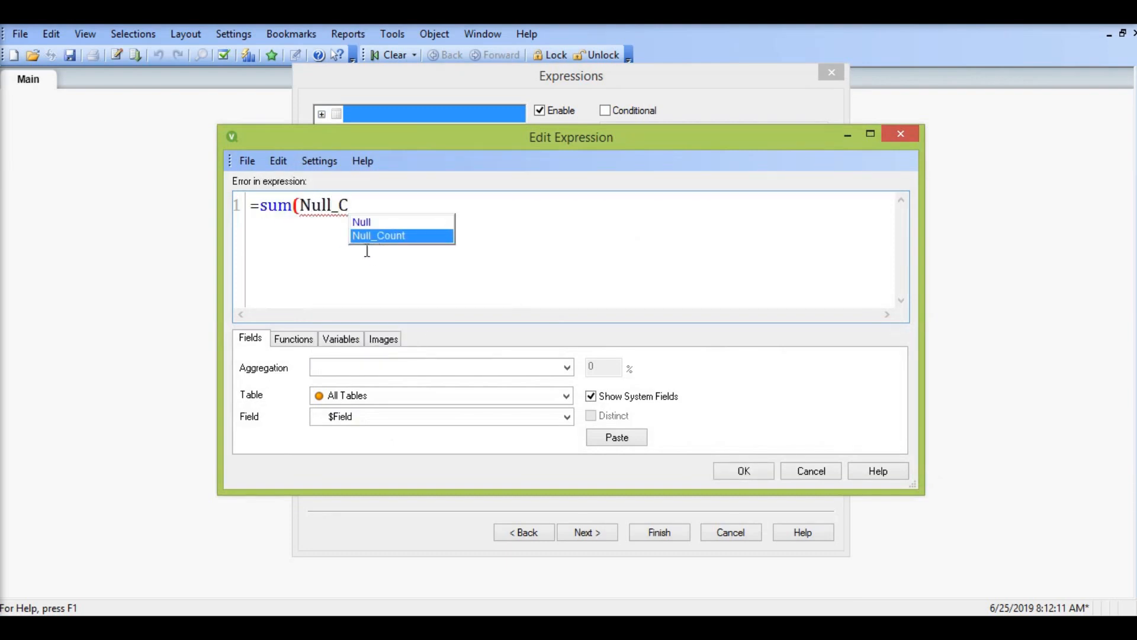
{"action": "key", "text": "Return"}
{"action": "type", "text": ")"}
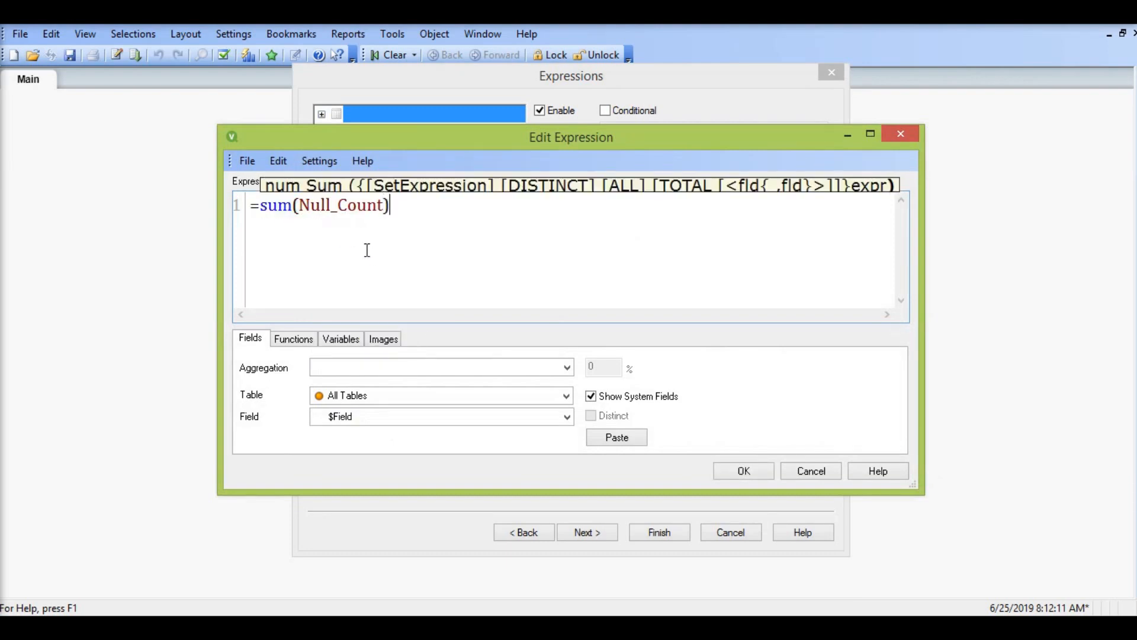
{"action": "left_click", "coordinate": [736, 470]}
Step: Label the expression "#Missing Records" and finish creating the chart
{"action": "left_click", "coordinate": [661, 167]}
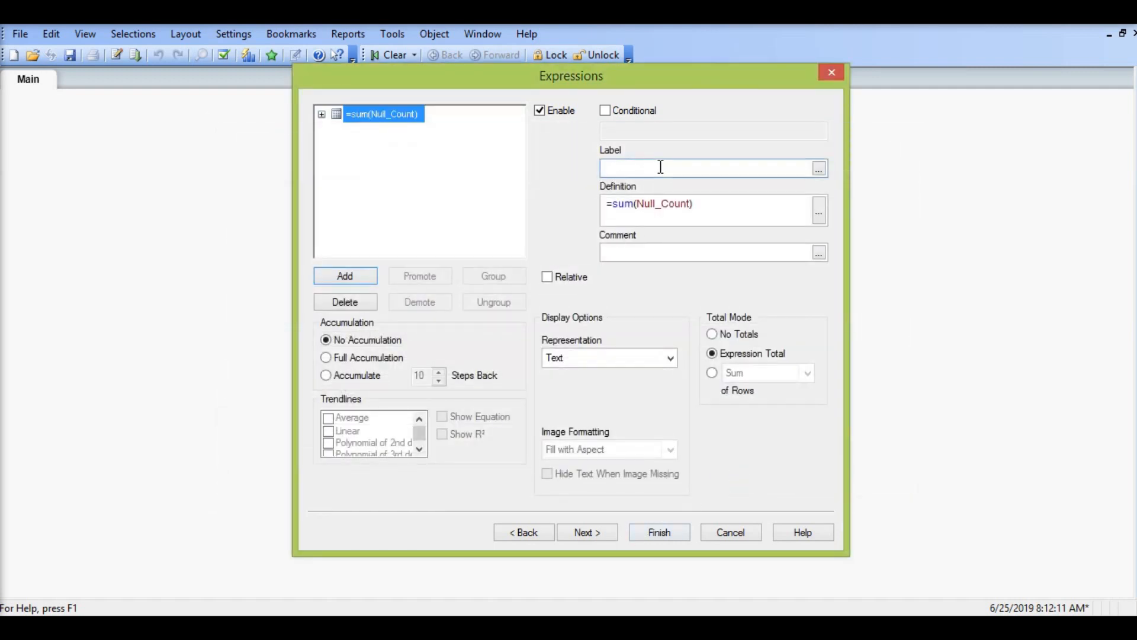
{"action": "type", "text": "#Missing"}
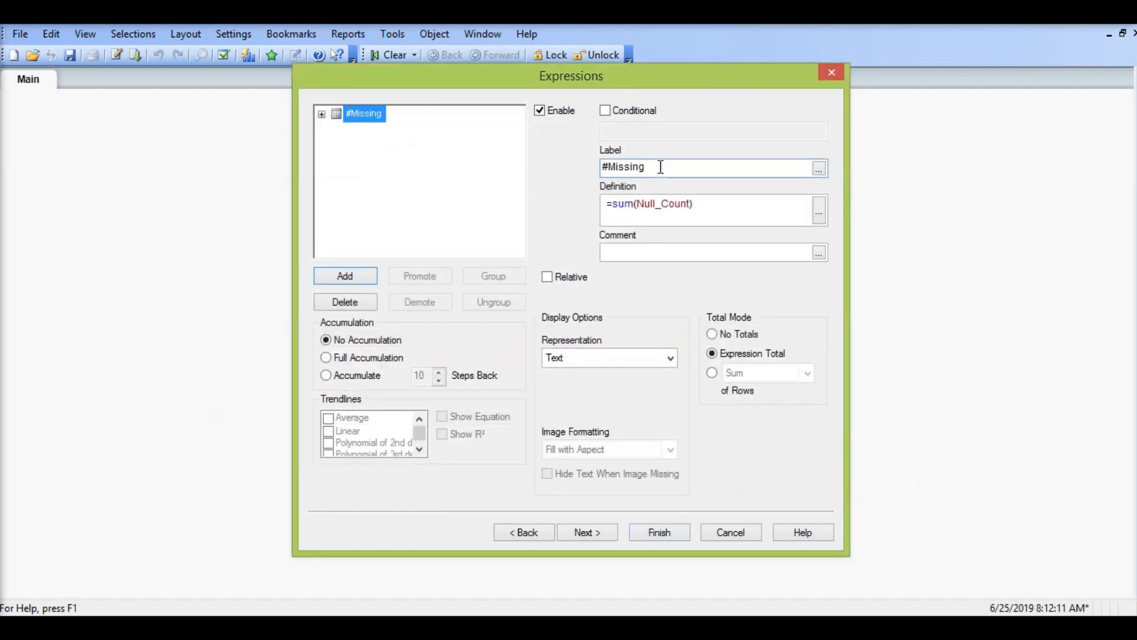
{"action": "type", "text": " Records"}
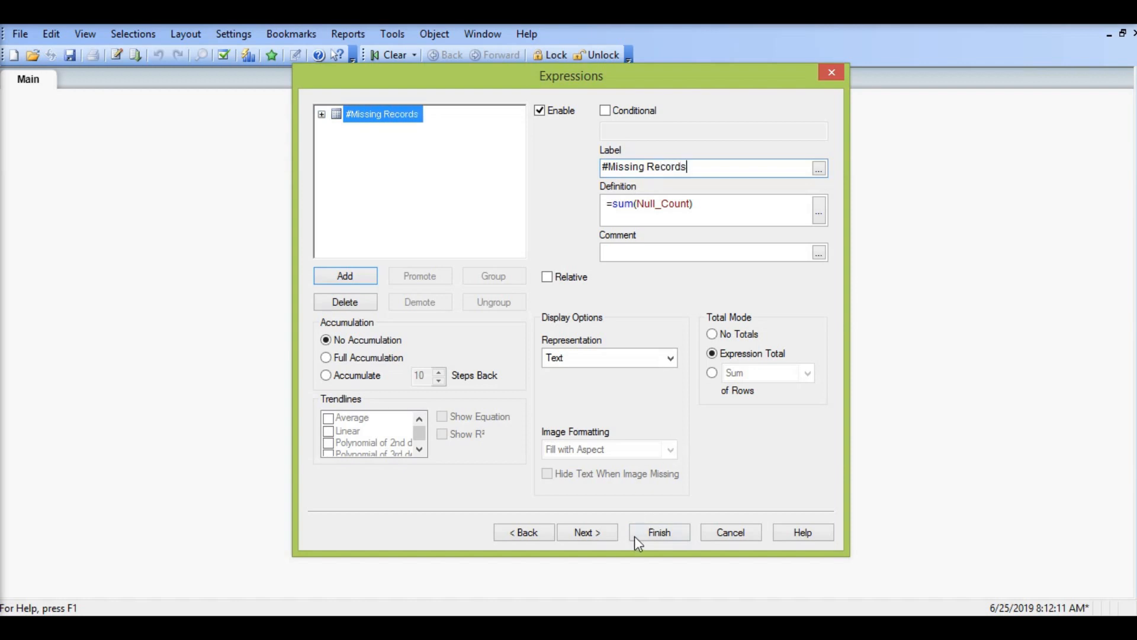
{"action": "left_click", "coordinate": [650, 536]}
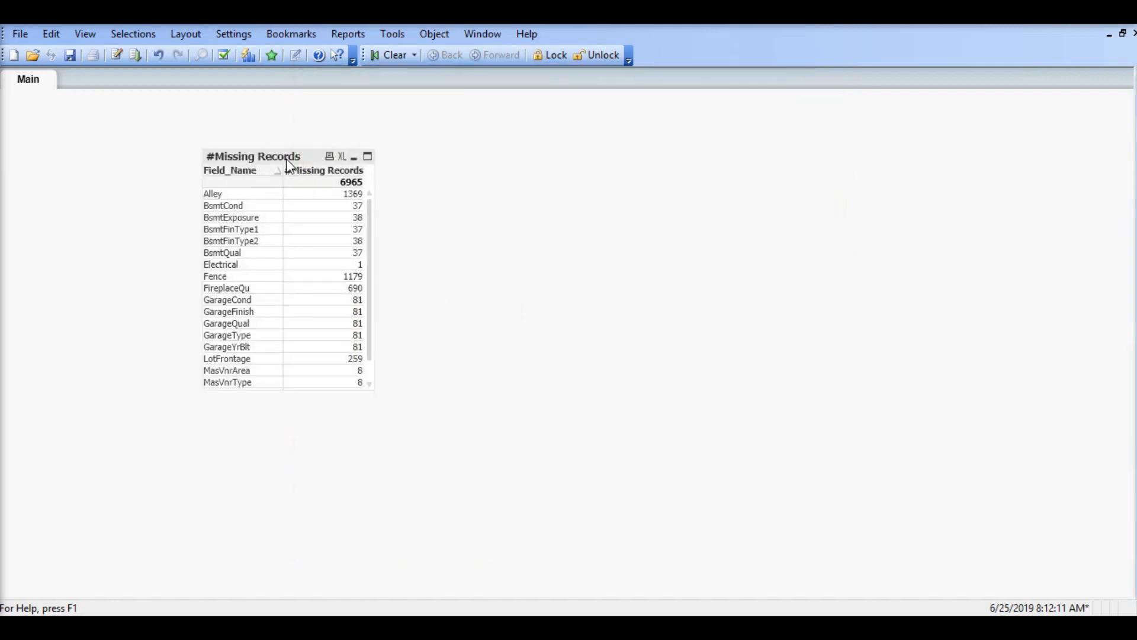
Step: Sort the #Missing Records table ascending by missing records, and reposition and lengthen it to fit all its rows
{"action": "left_click_drag", "start_coordinate": [286, 159], "coordinate": [226, 153]}
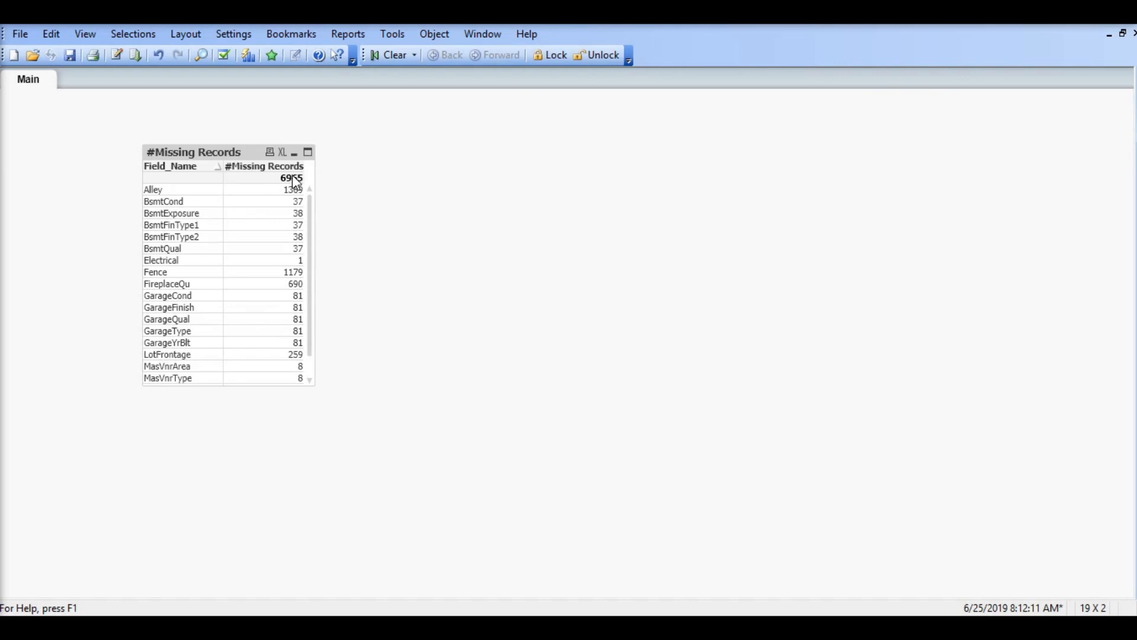
{"action": "left_click", "coordinate": [297, 170]}
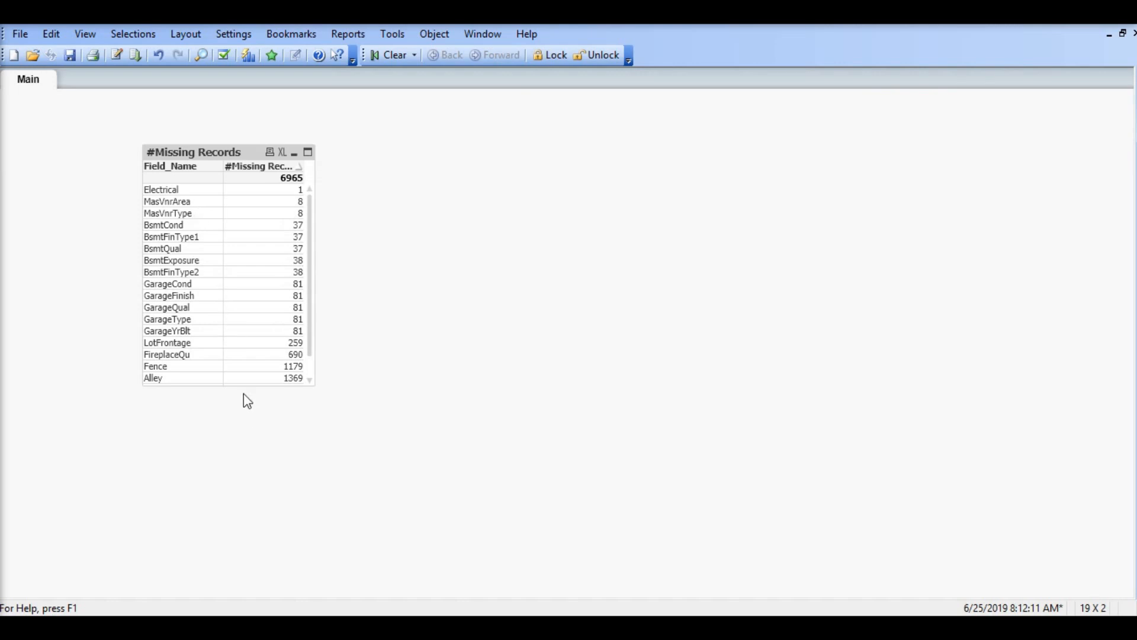
{"action": "left_click_drag", "start_coordinate": [244, 385], "coordinate": [244, 459]}
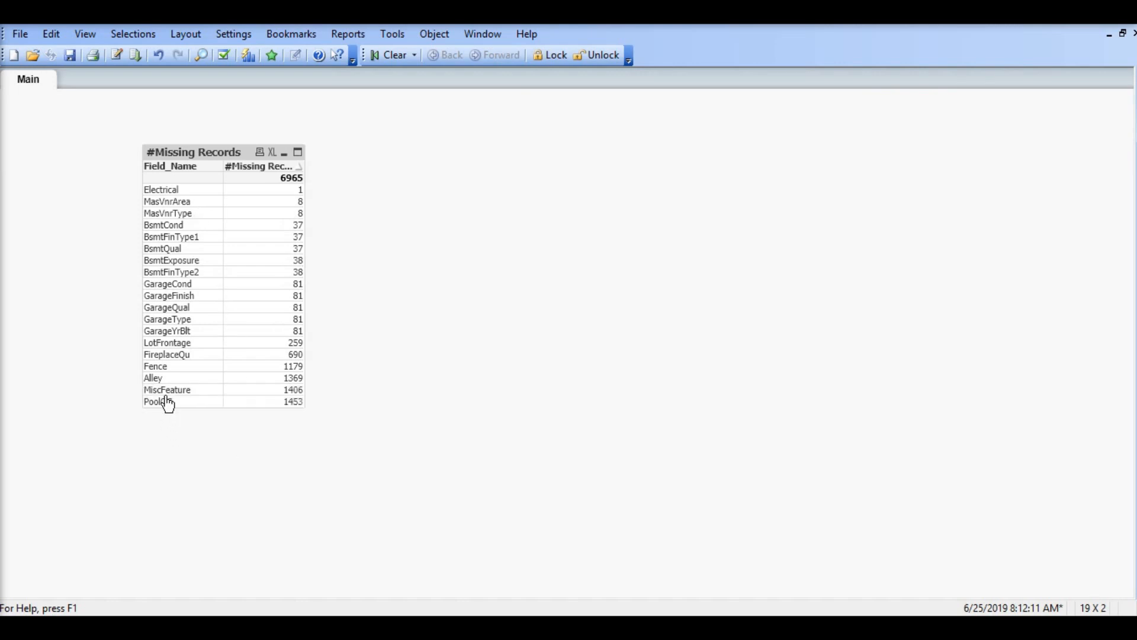